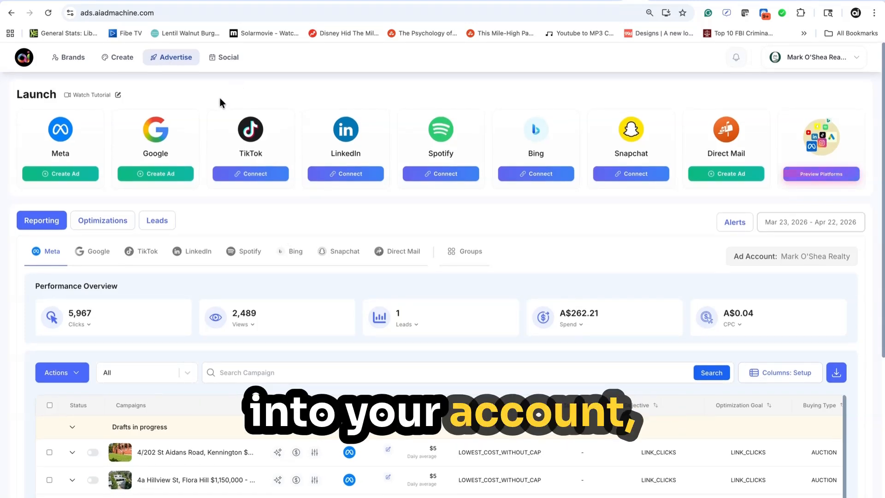
Start a new Meta ad campaign with the Leads objective, checking the Website objectives along the way
click(69, 169)
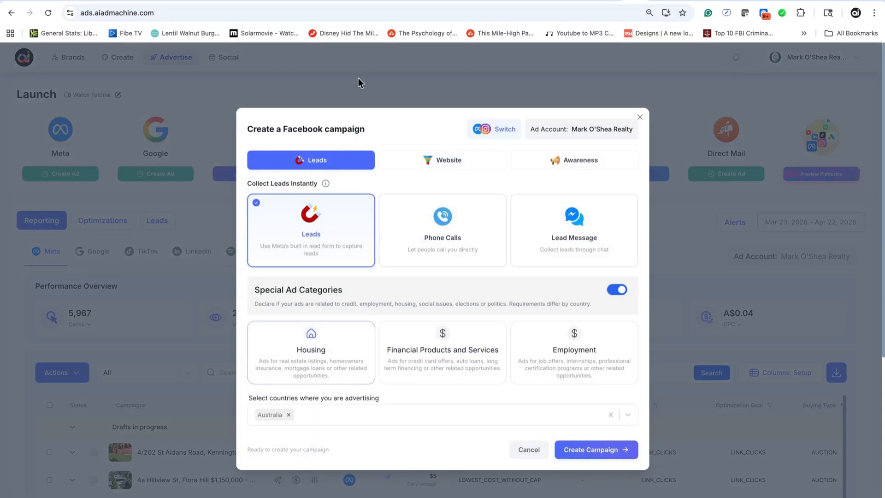
click(469, 155)
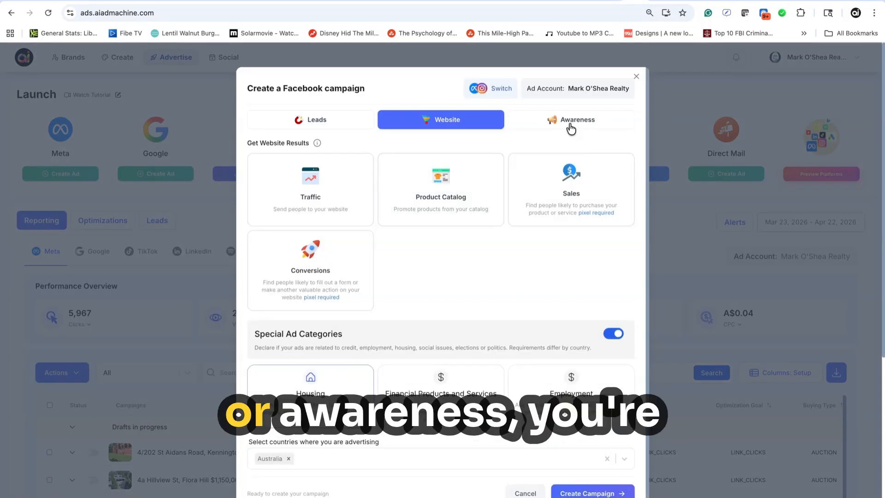
click(311, 120)
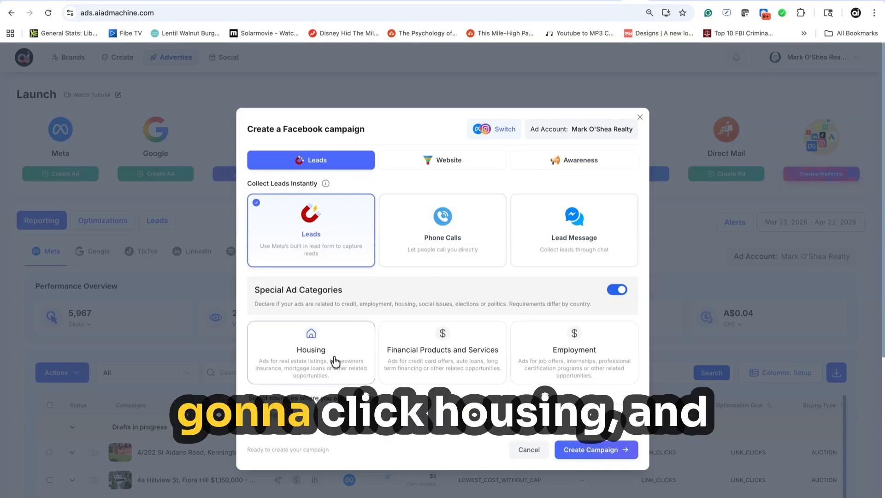
scroll(452, 317, down, 6)
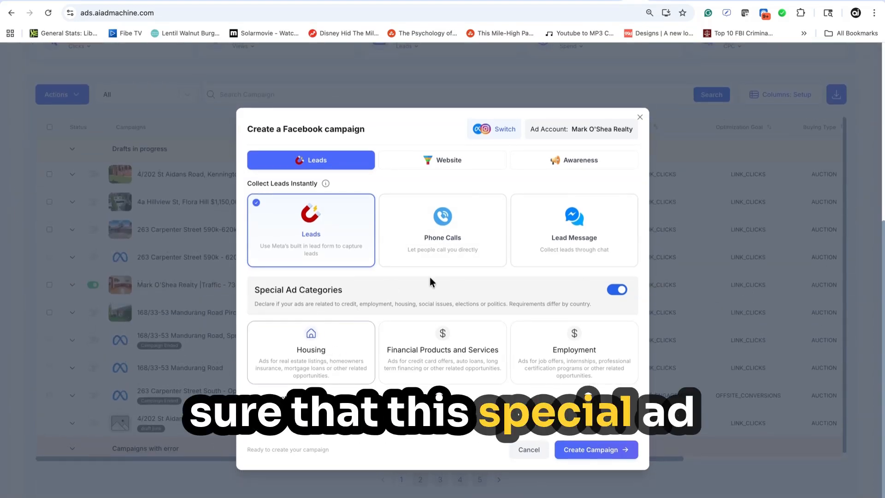
Create the leads campaign with Special Ad Categories enabled, Housing as the category and Australia as the advertising country
click(613, 294)
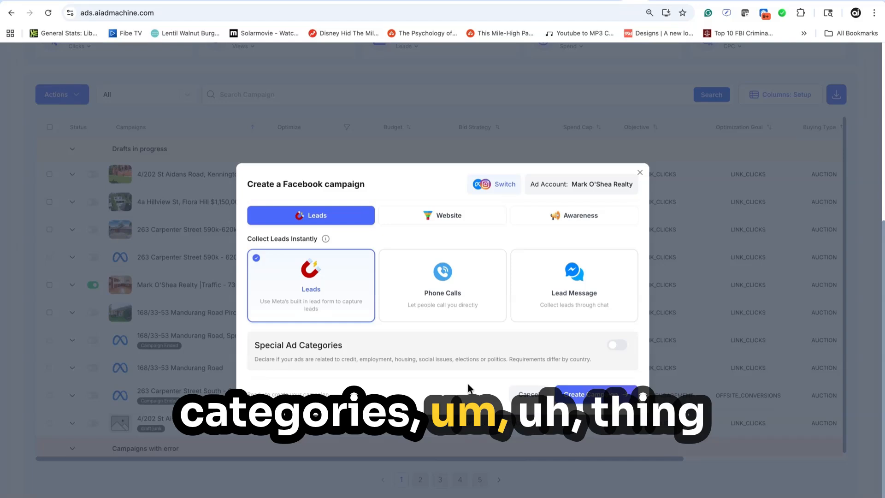
click(618, 345)
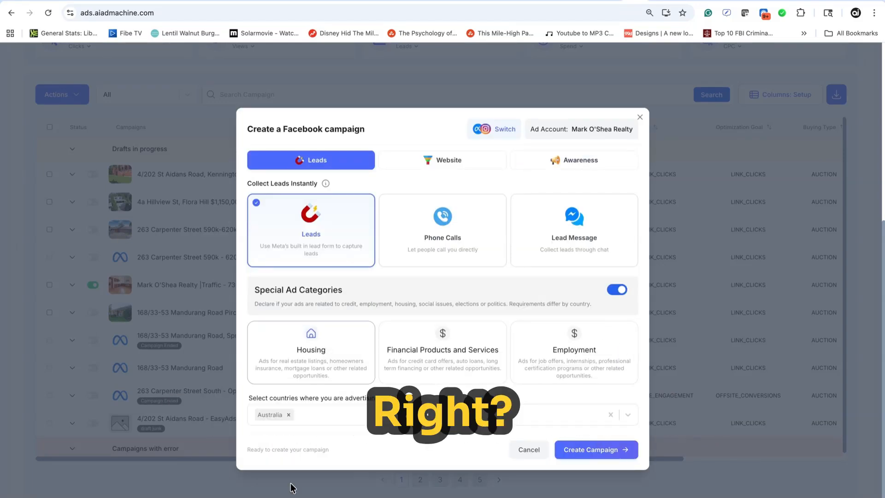
click(372, 414)
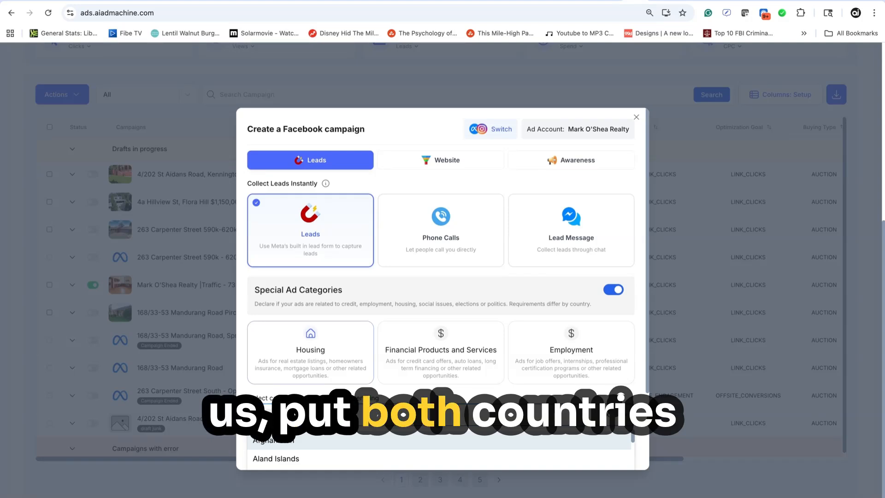
click(607, 389)
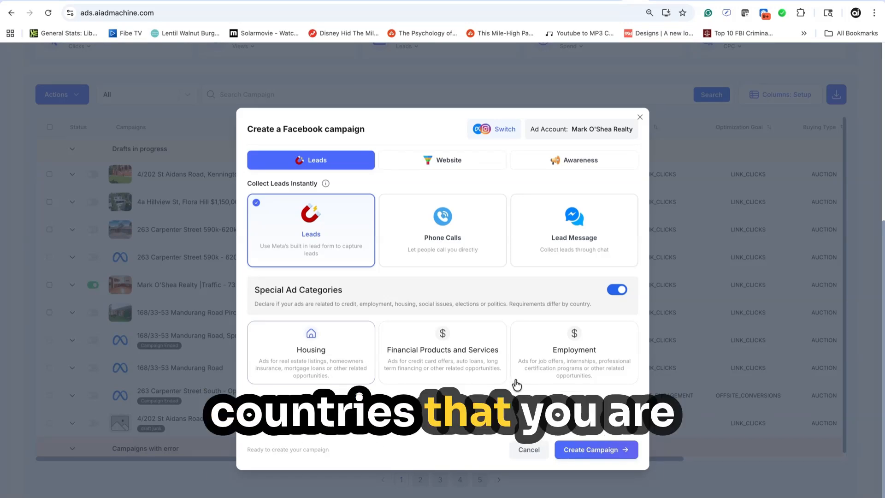
click(593, 452)
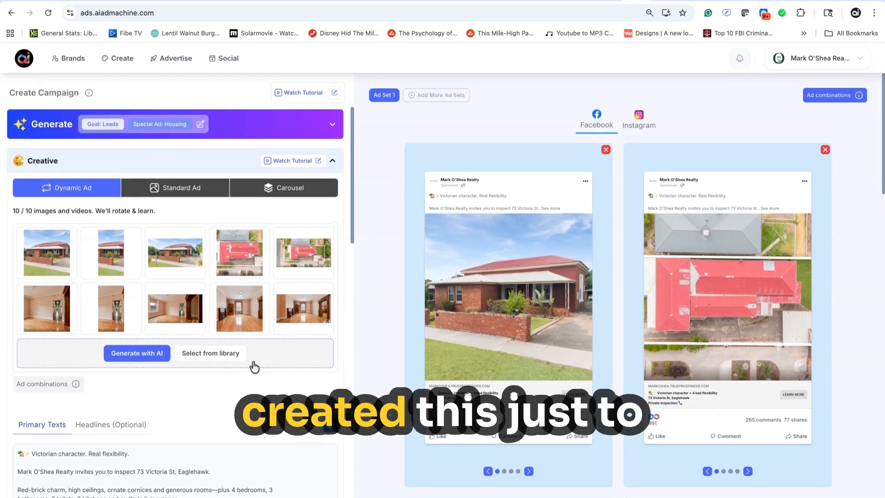
Review the campaign's creatives, AI generation options, primary texts and headlines
scroll(254, 366, down, 4)
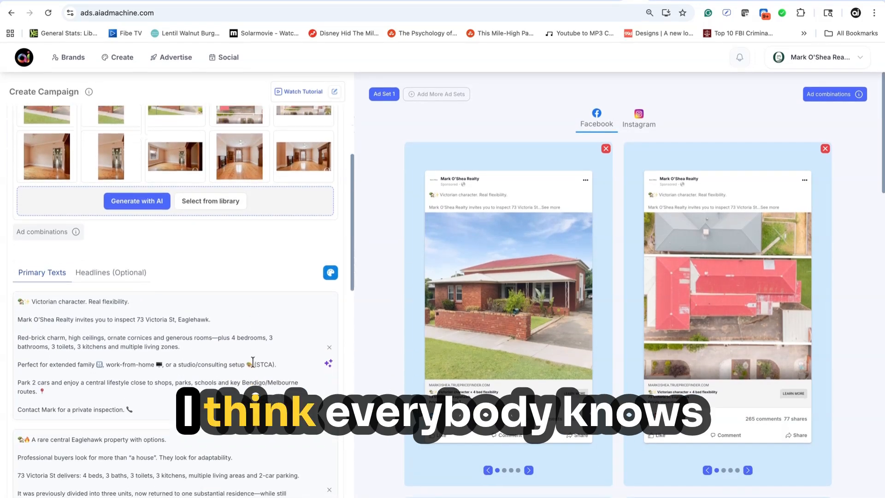
scroll(253, 363, up, 4)
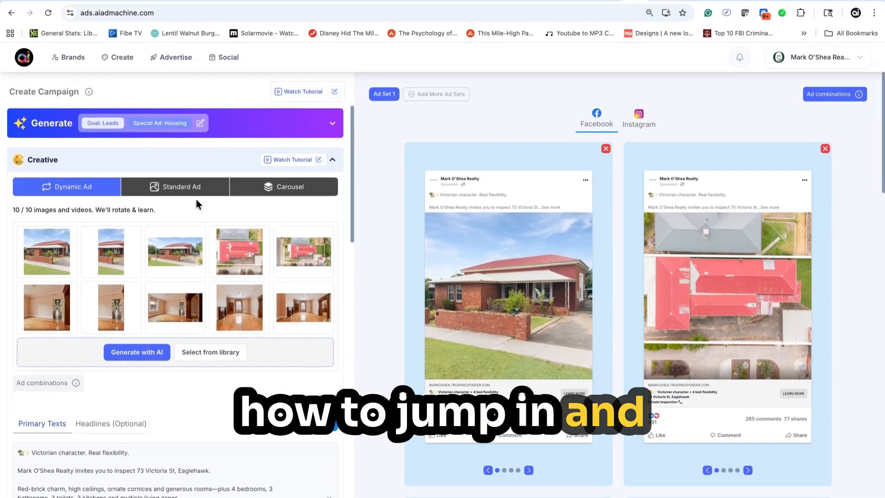
click(266, 127)
scroll(221, 231, down, 1)
scroll(222, 232, down, 1)
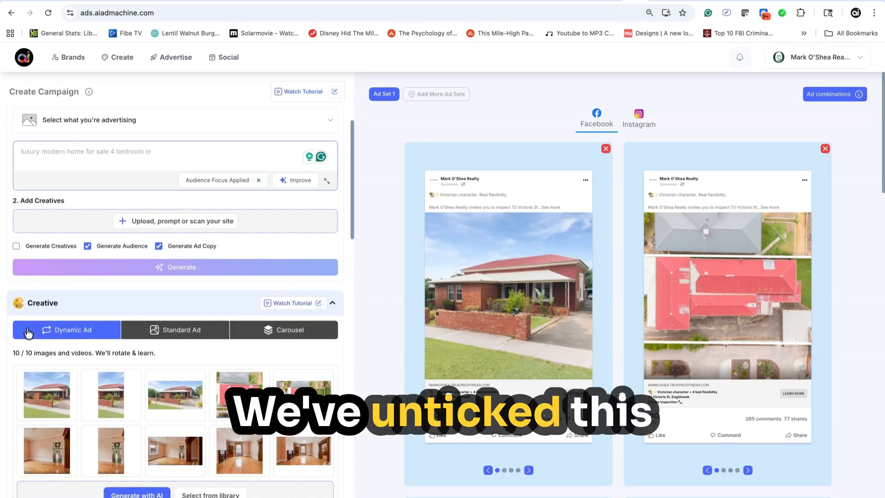
scroll(214, 286, down, 10)
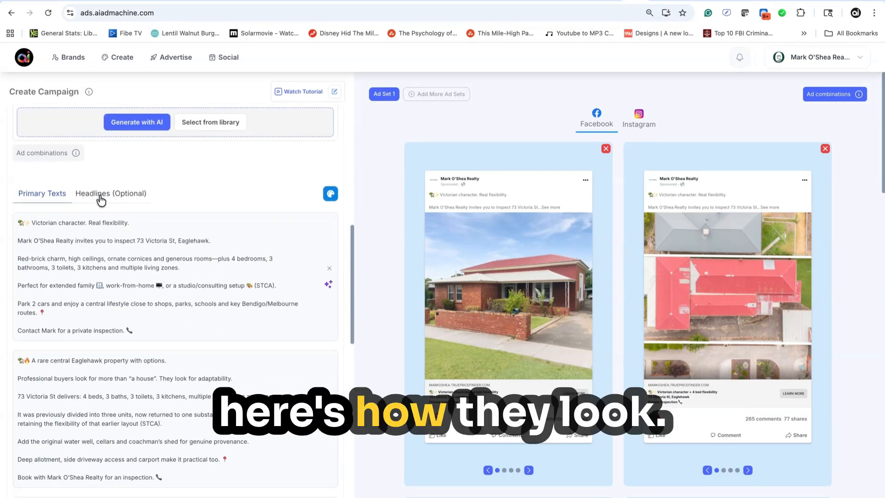
click(111, 194)
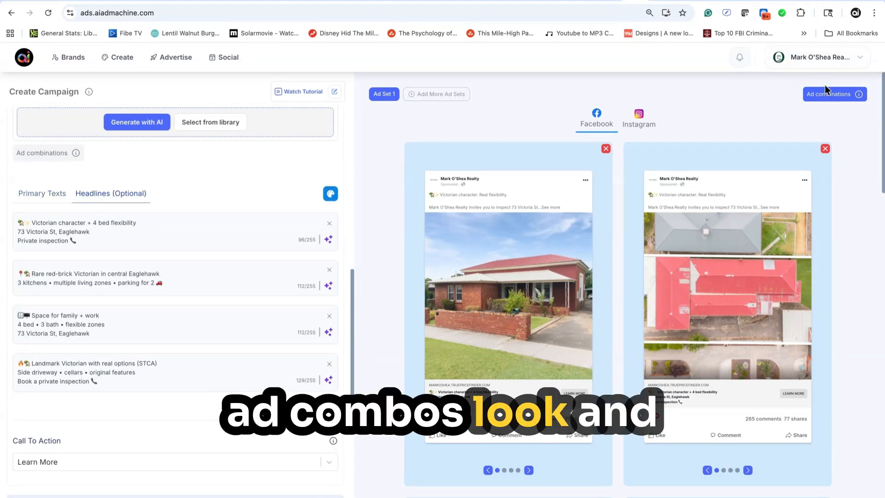
Preview all the ad combinations of images, texts and headlines, and close the preview
click(837, 94)
scroll(443, 267, down, 12)
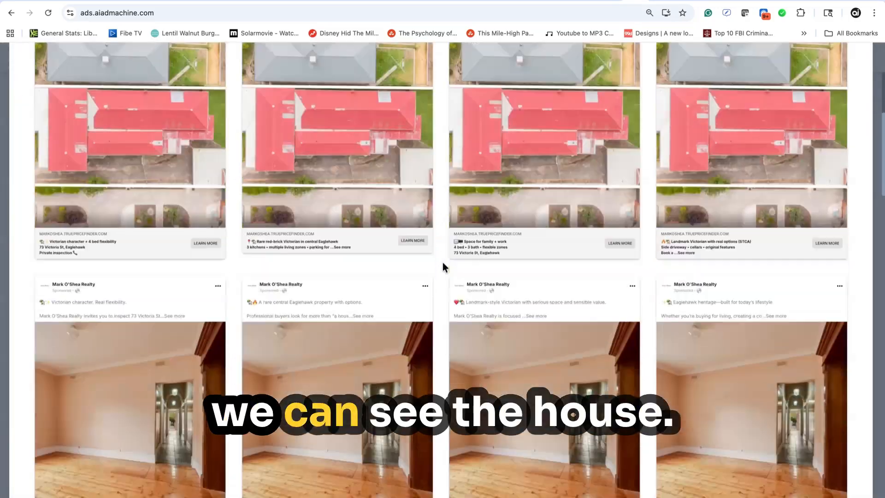
scroll(442, 264, down, 15)
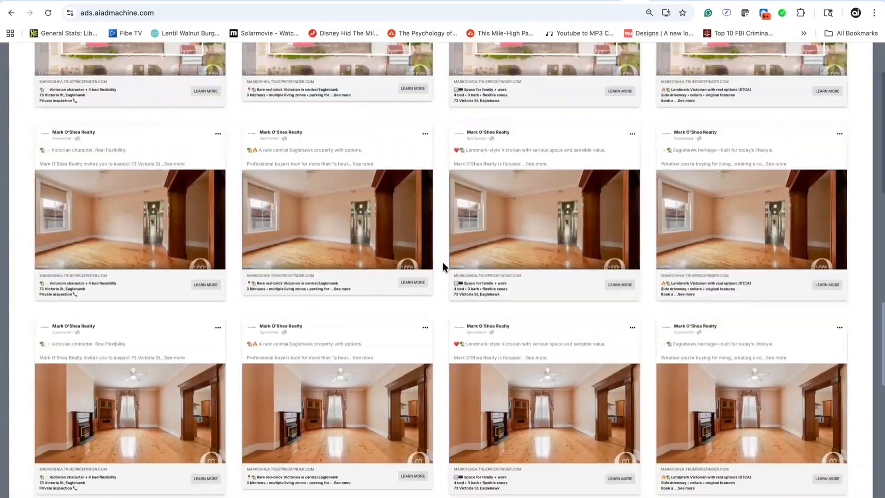
scroll(442, 262, down, 10)
scroll(443, 261, up, 20)
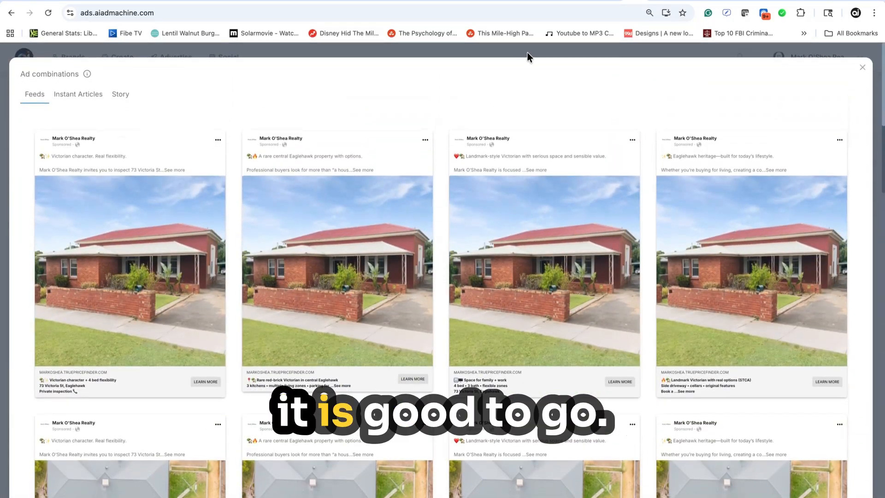
click(521, 55)
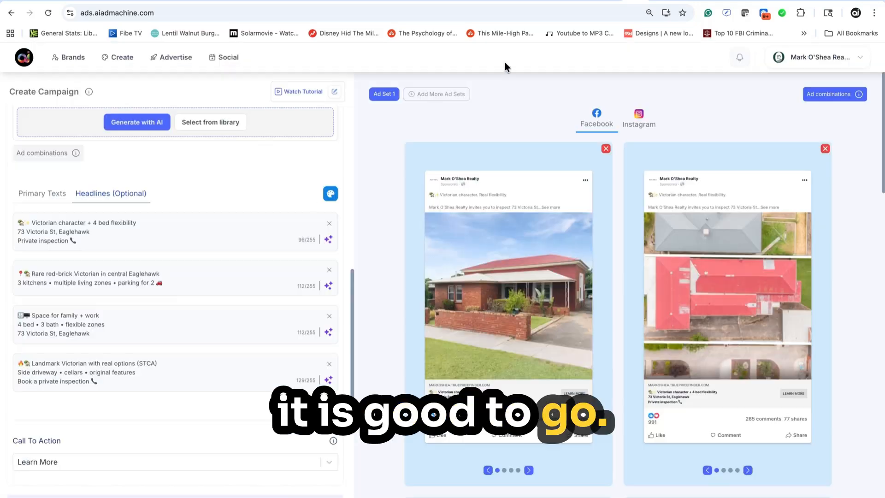
Open the campaign's targeting for editing and change the interests to AI Targeting
scroll(225, 271, down, 5)
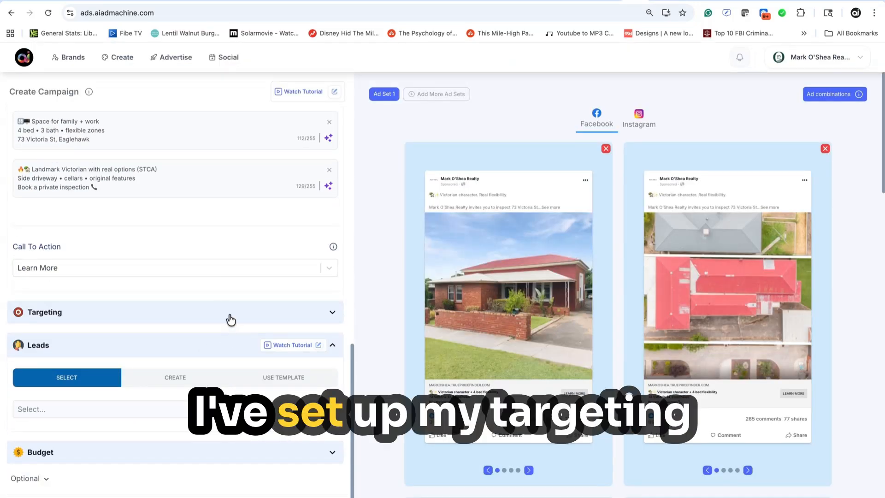
click(230, 318)
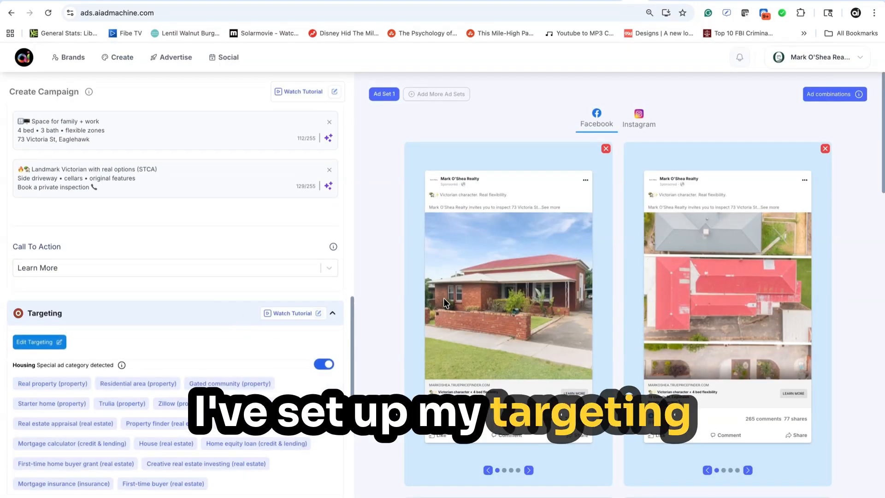
click(52, 347)
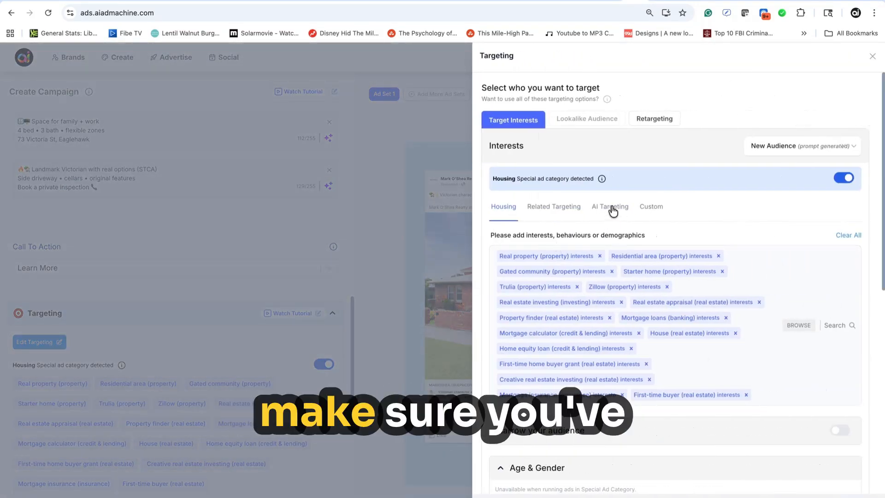
click(613, 210)
Switch location targeting to the address-based option with the property's 17-mile radius, and close the targeting settings
scroll(614, 281, down, 5)
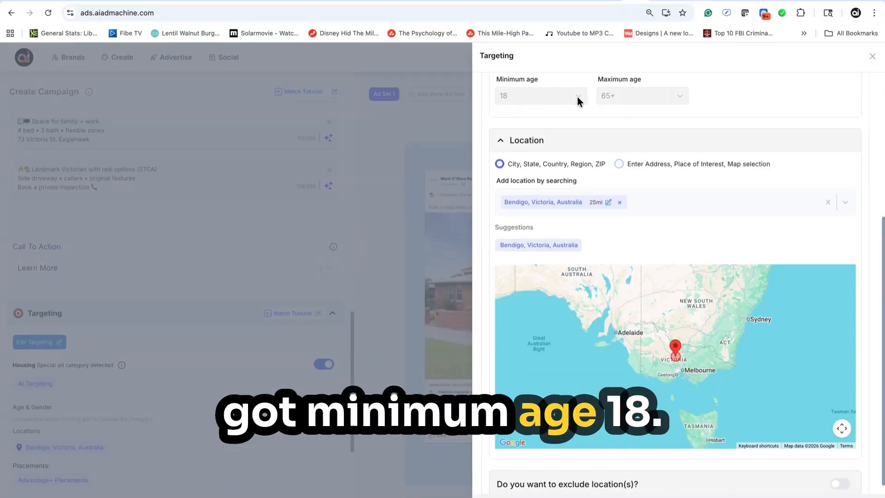
click(620, 165)
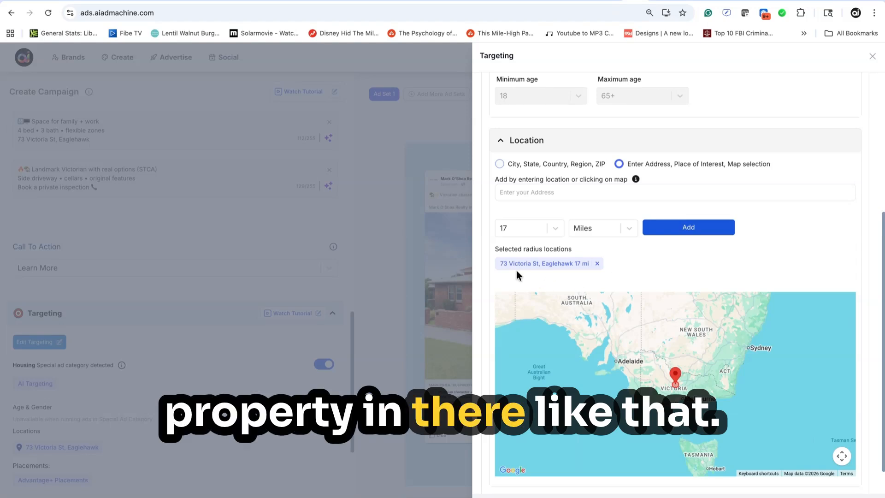
scroll(600, 317, down, 3)
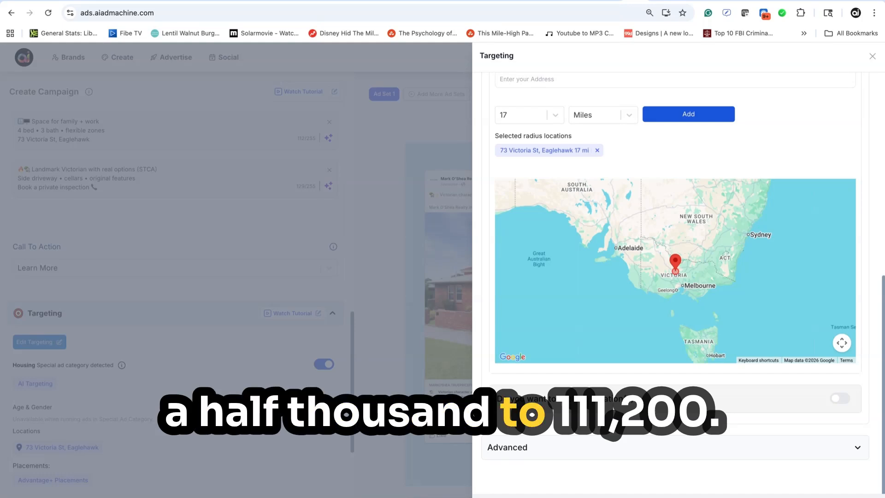
click(191, 408)
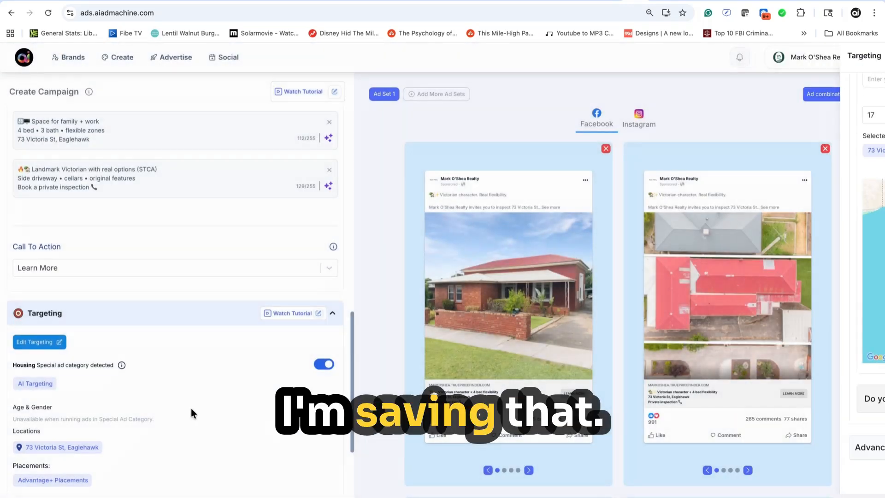
Check the existing lead forms for the campaign and start creating a new one
scroll(112, 373, down, 5)
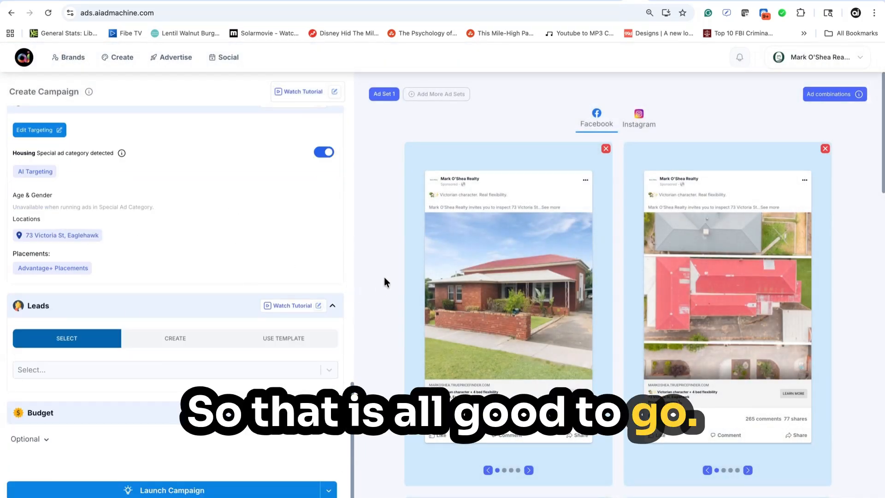
click(267, 370)
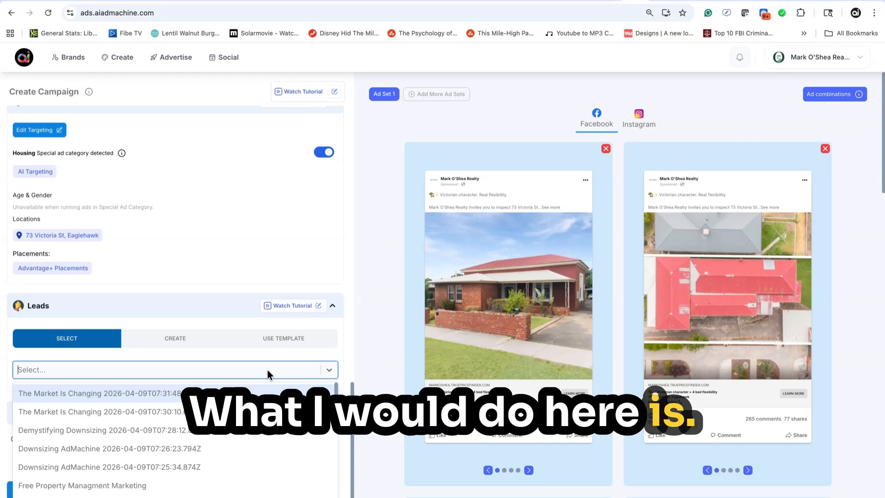
click(179, 339)
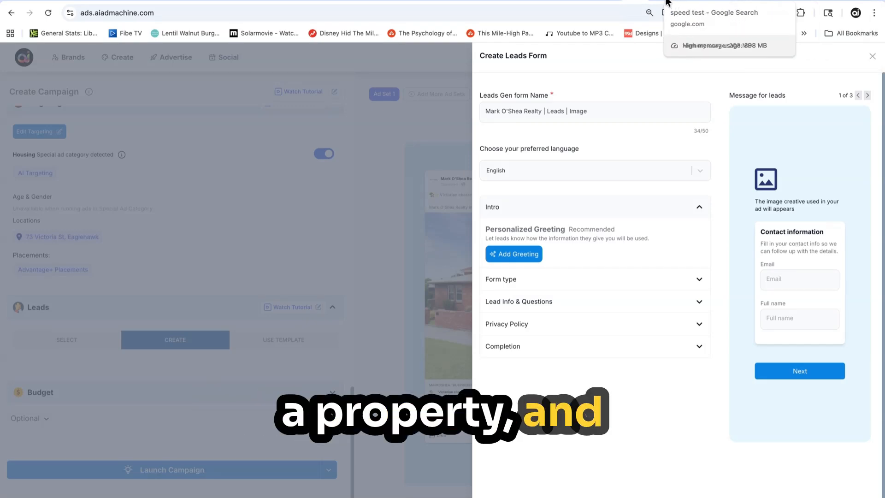
Copy the property's address from its listing page and use it as the lead form's name
click(726, 2)
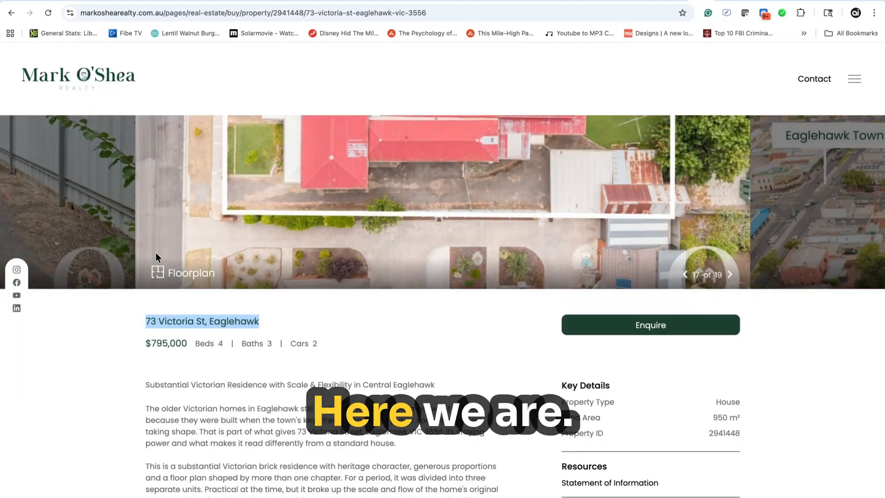
click(225, 326)
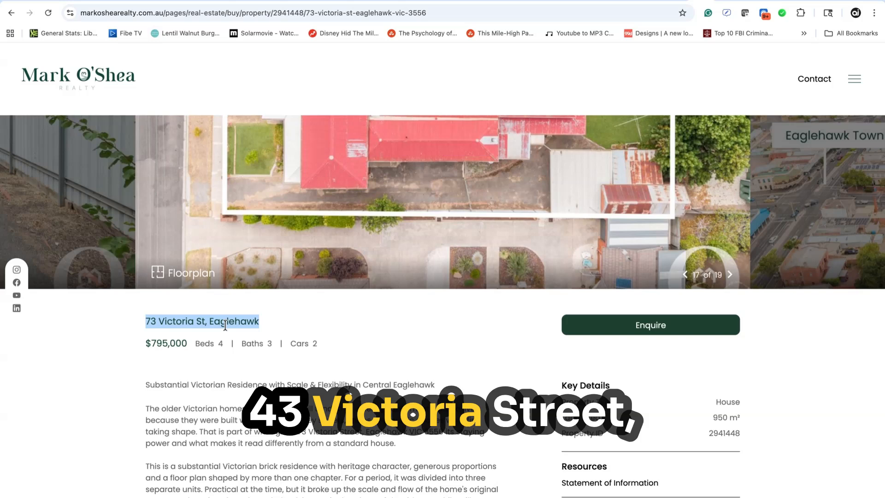
click(645, 1)
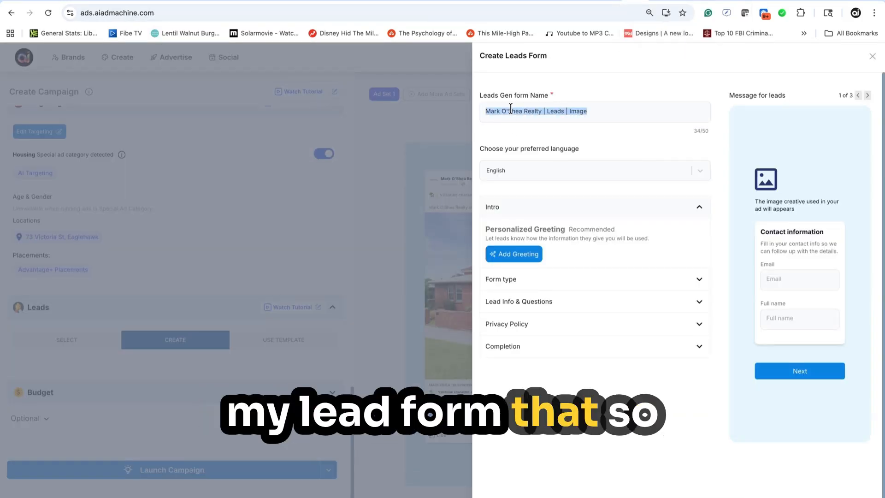
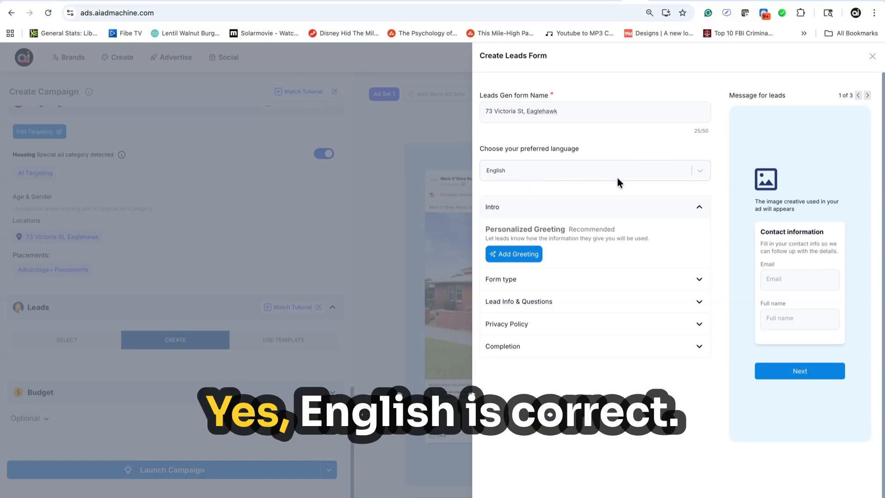
Add a personalized greeting to the form's intro and set its headline to "Please share your details for more information"
scroll(617, 180, down, 1)
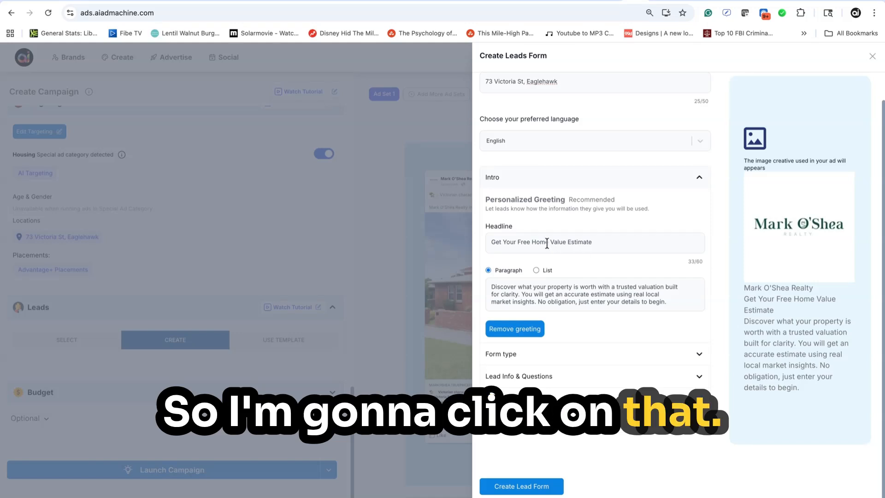
drag(532, 242, 545, 240)
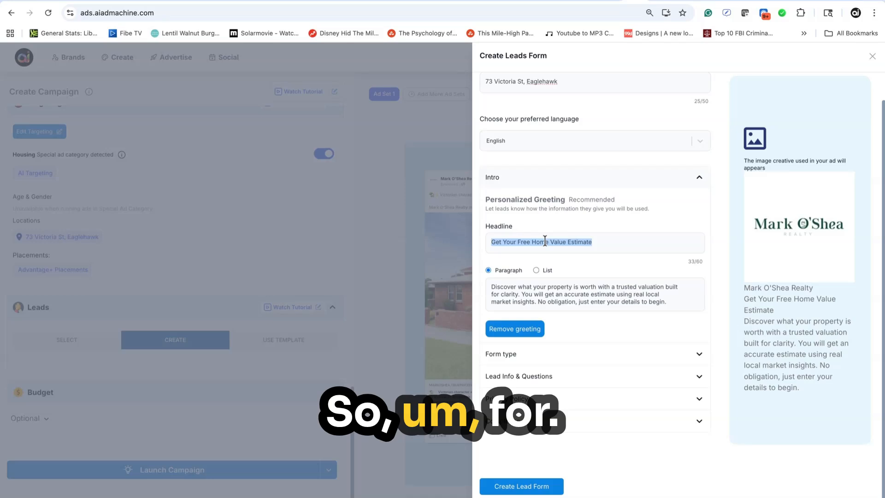
text(Fo)
key(BackSpace)
key(BackSpace)
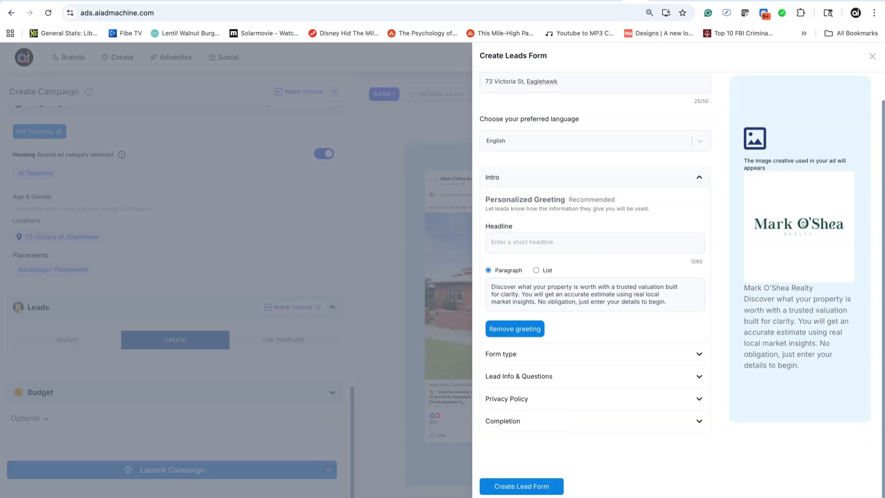
text(Pl)
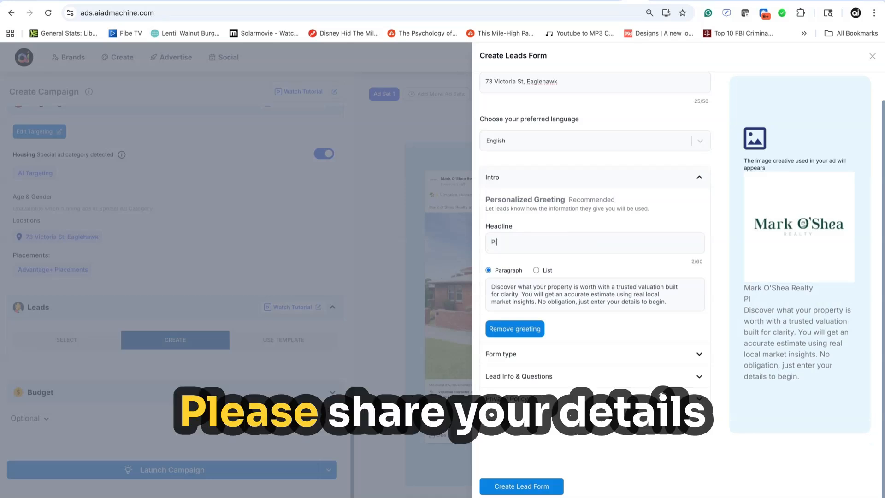
text(ease s)
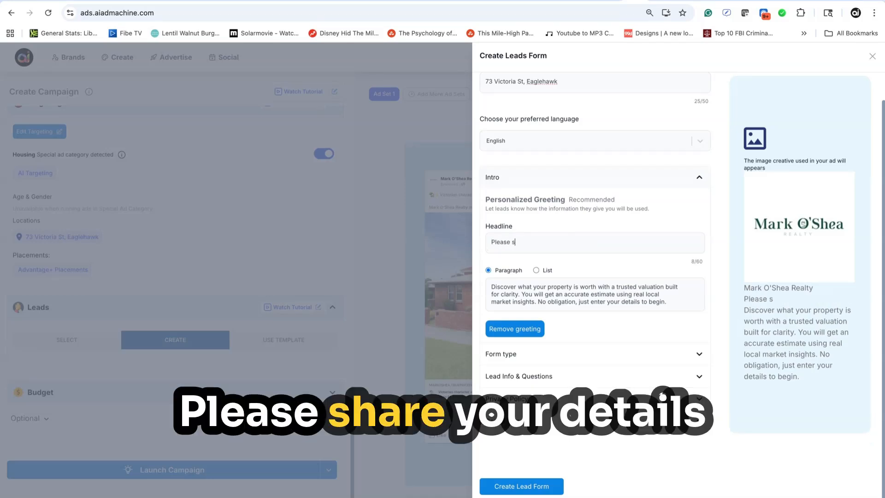
text(hare tyour de)
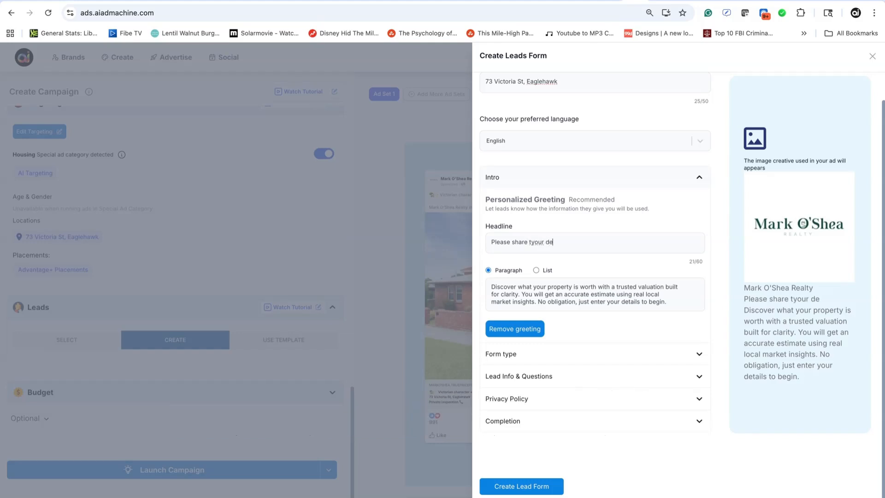
text(tails for more)
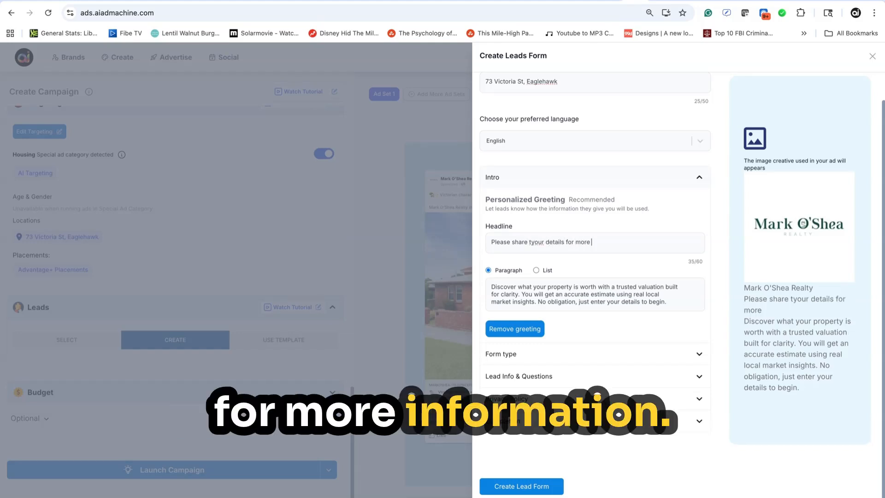
text( inform)
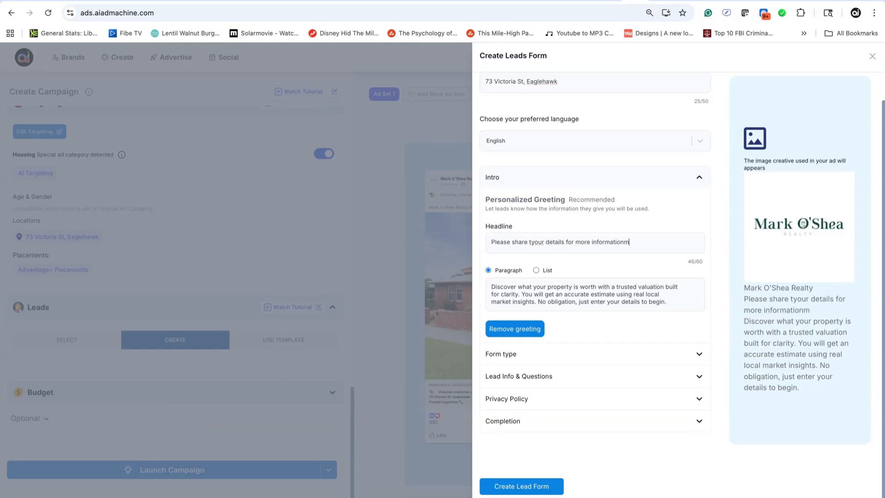
text(ationm)
key(BackSpace)
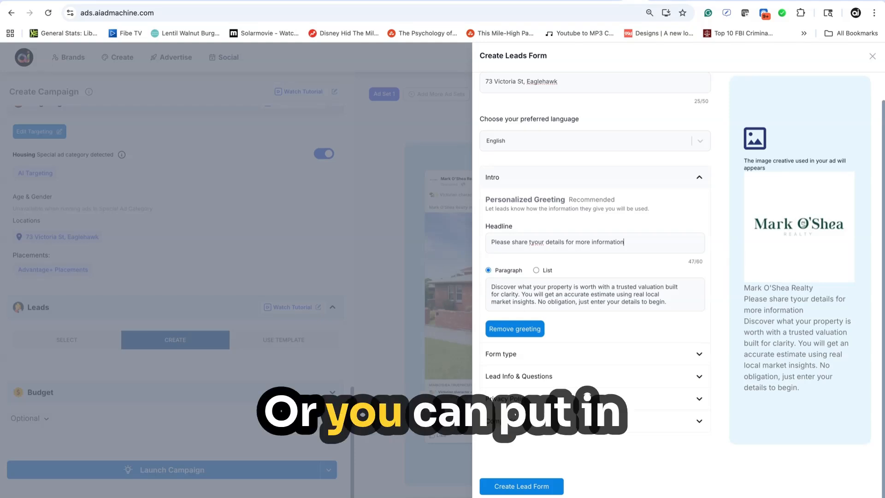
double_click(538, 242)
text(you)
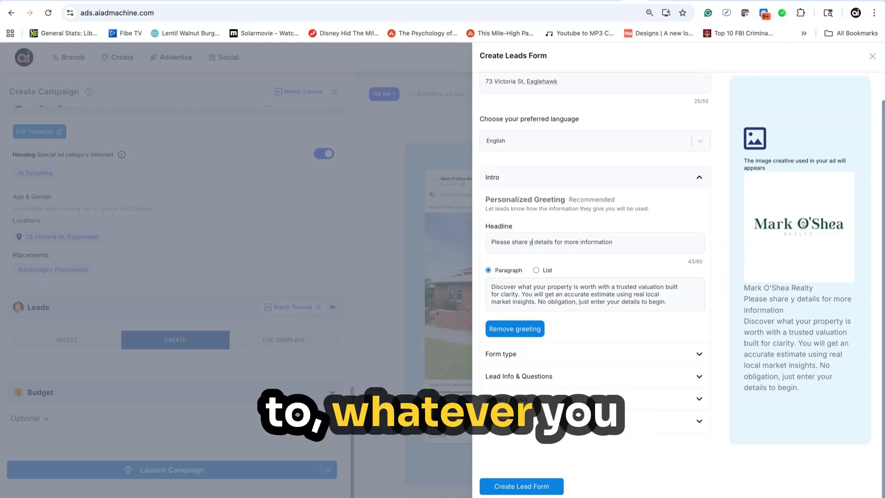
text(r)
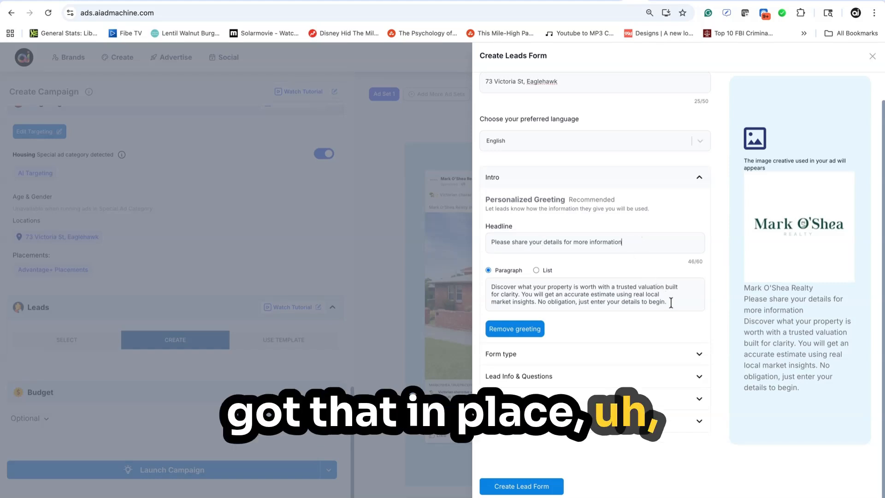
Replace the greeting's paragraph text with "Simply emter your info following"
drag(672, 302, 492, 279)
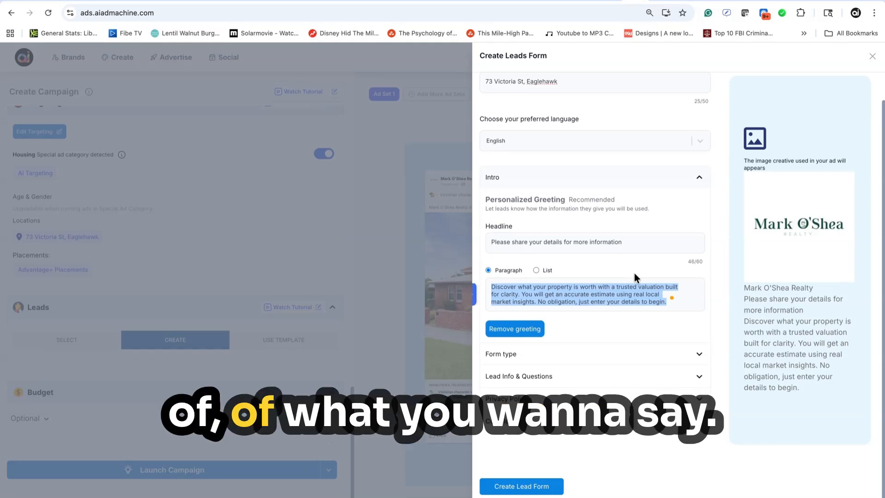
text(Si)
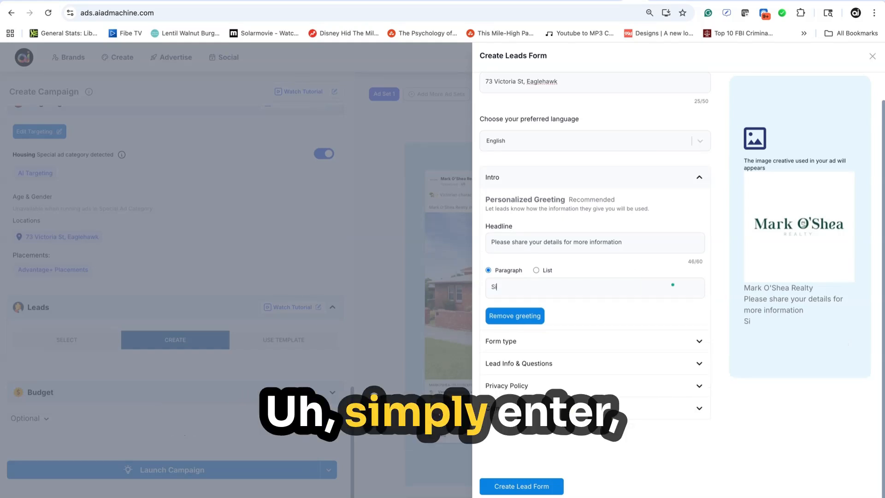
text(mply e)
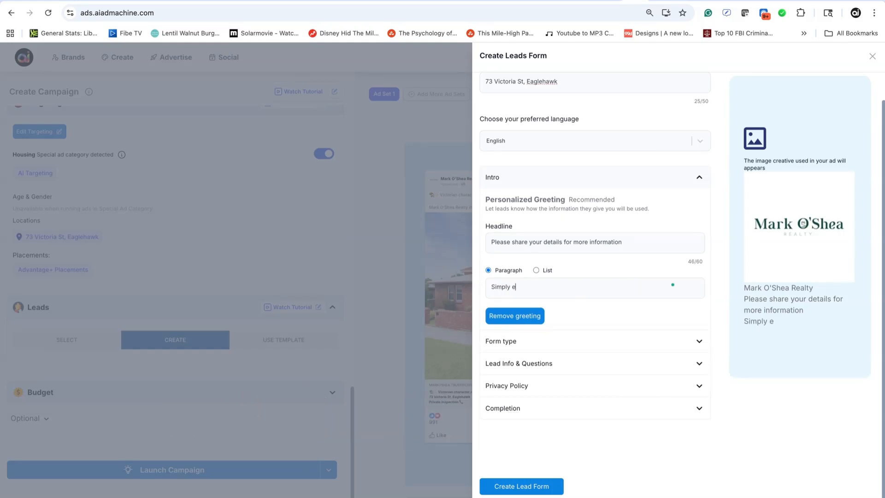
text(mter your inf)
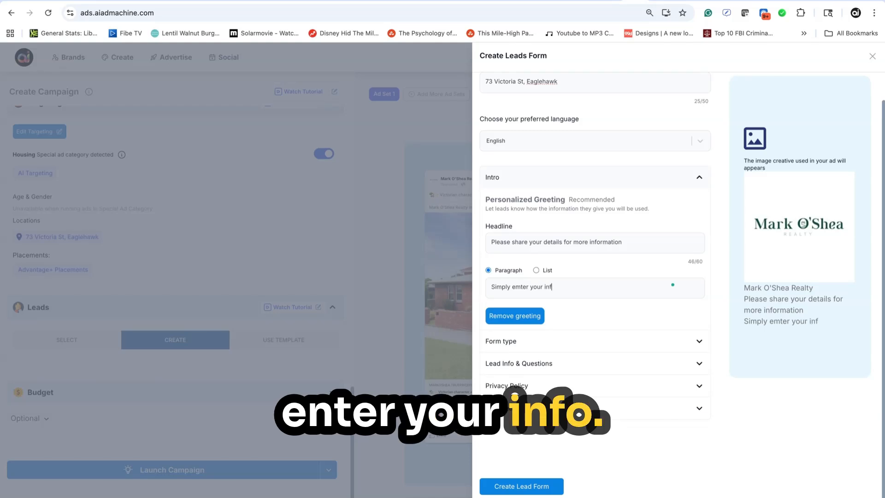
text(o b)
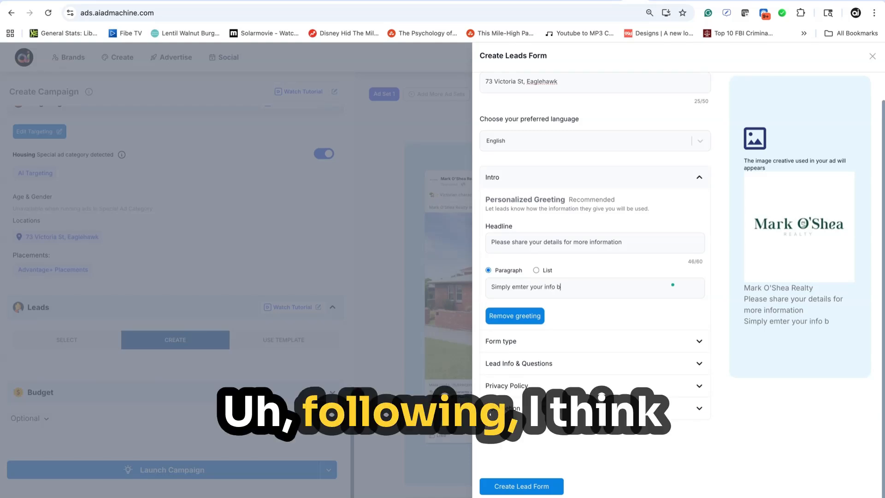
key(BackSpace)
text(following)
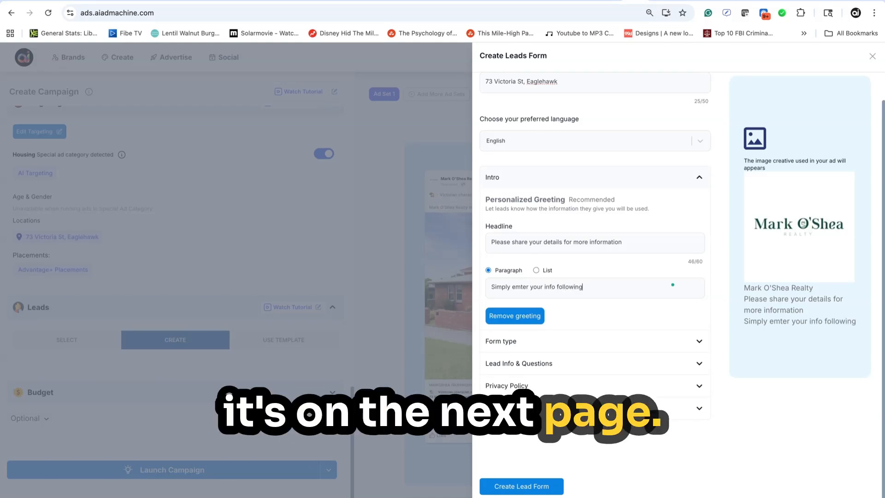
Set the lead form's type to Higher intent
click(698, 345)
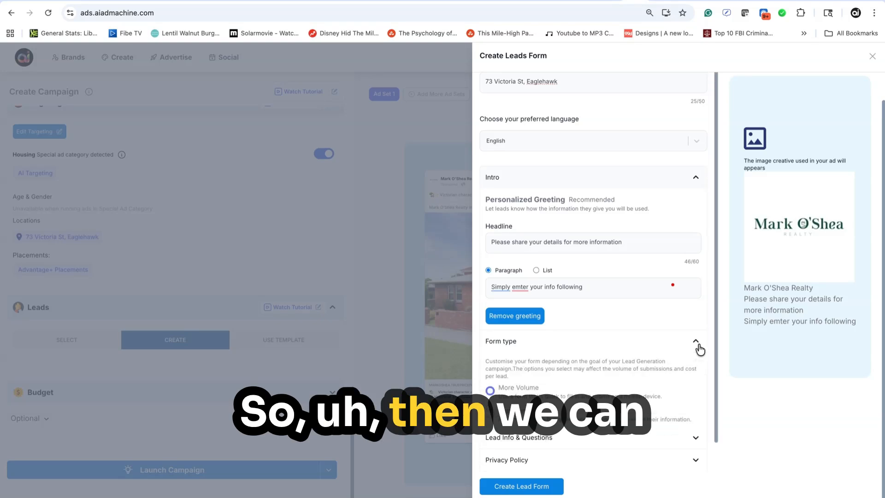
scroll(609, 359, down, 1)
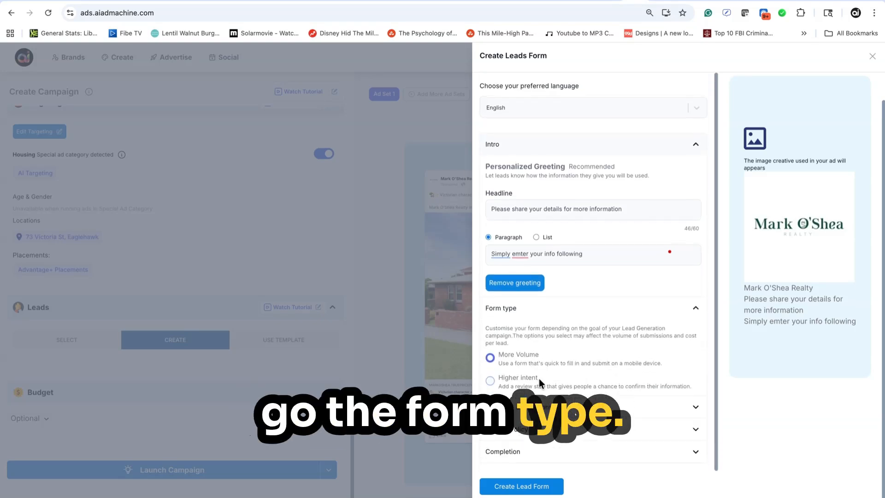
click(493, 382)
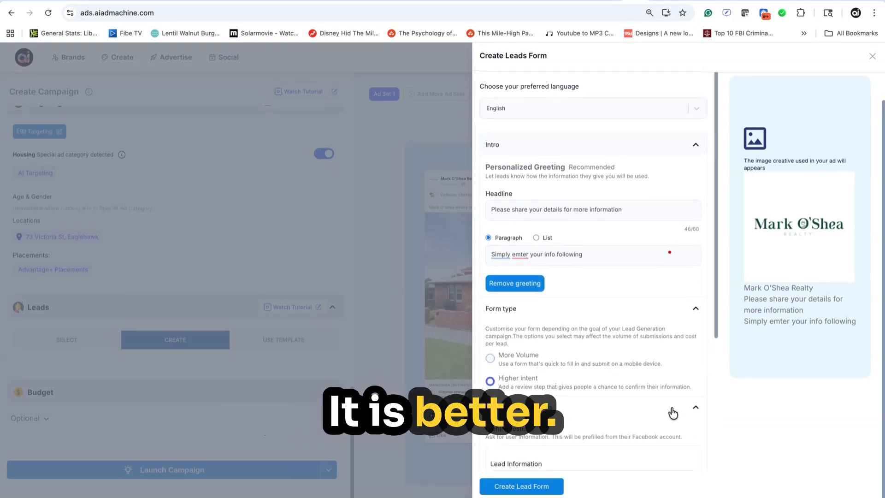
Review the Lead Info & Questions section and check the client's task on onborder.lovable.app for the lead form requirements
scroll(632, 356, down, 4)
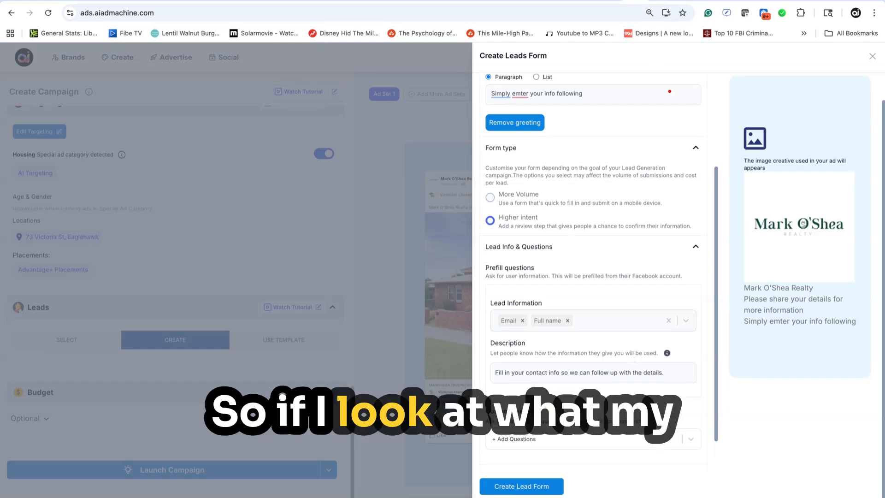
click(573, 1)
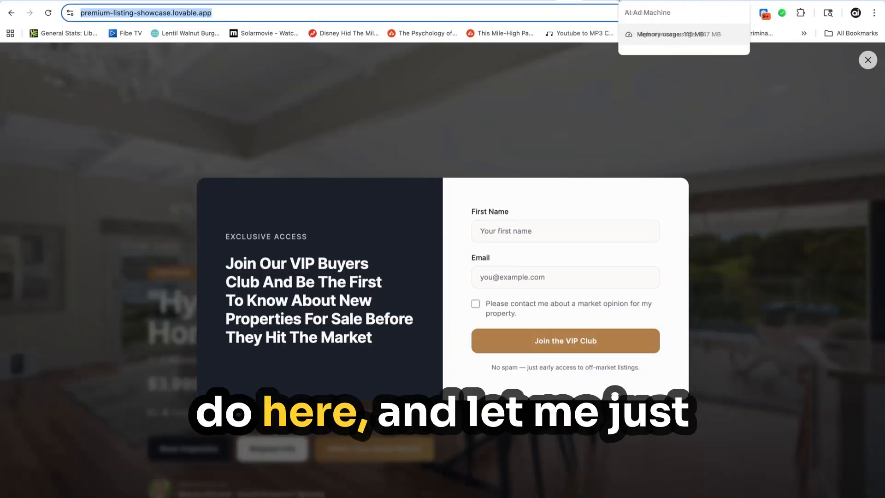
click(393, 1)
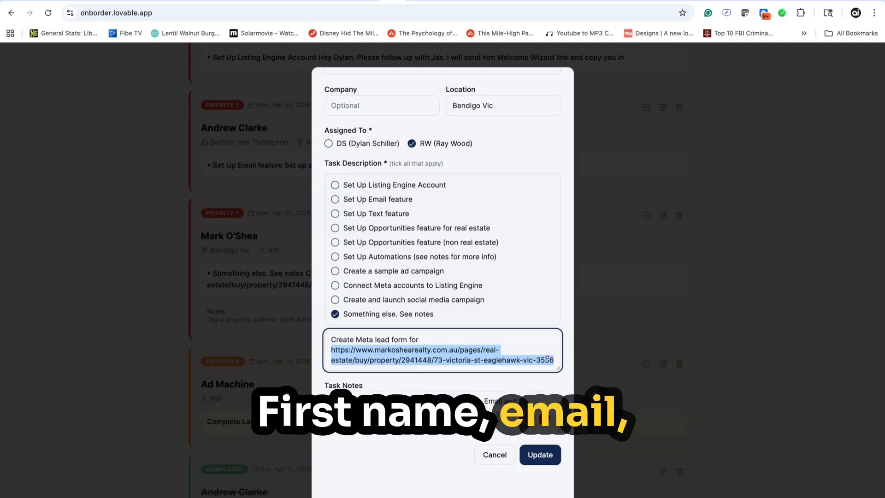
click(637, 1)
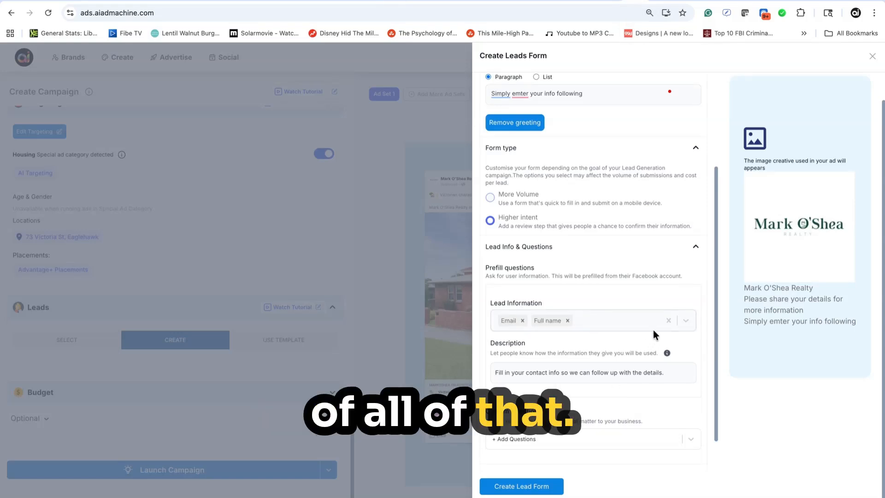
Replace the Email and Full name lead information fields with First name, Email and Phone Number
click(567, 320)
click(522, 320)
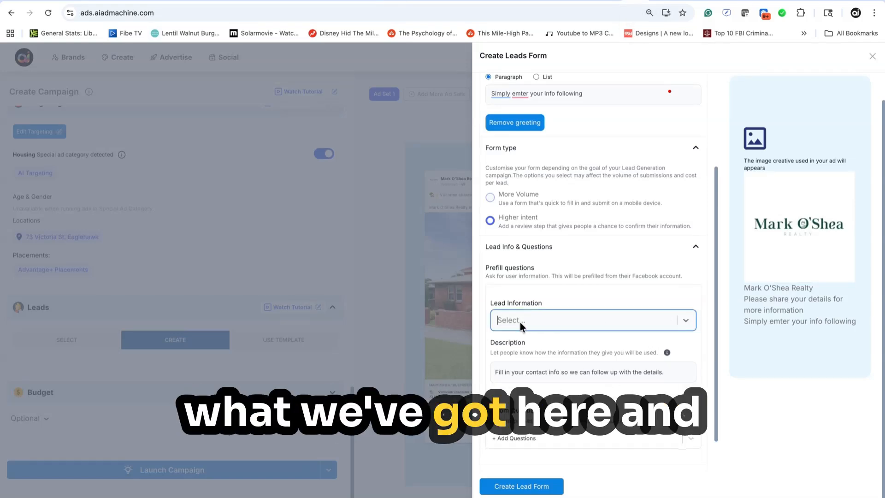
click(686, 321)
click(572, 381)
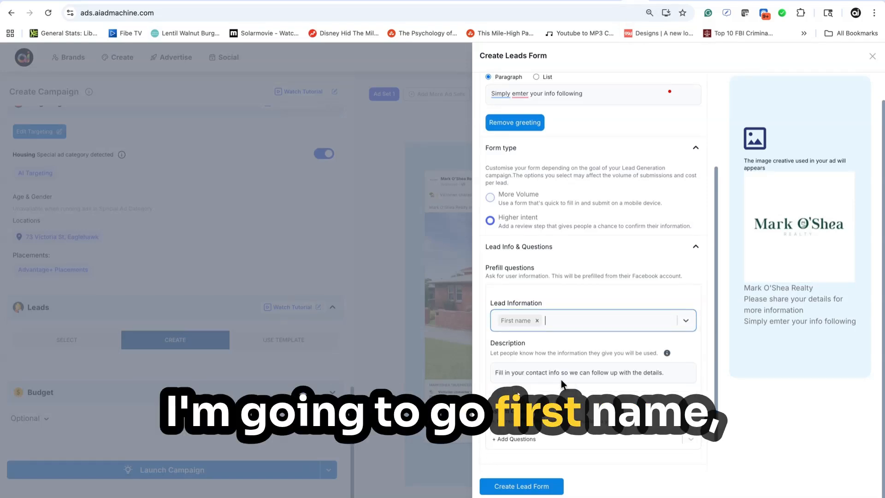
click(687, 322)
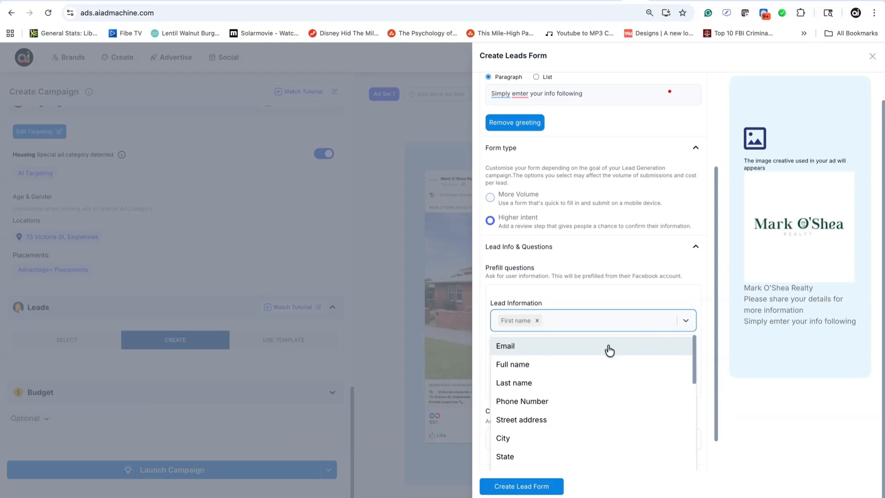
click(555, 350)
click(689, 321)
click(554, 385)
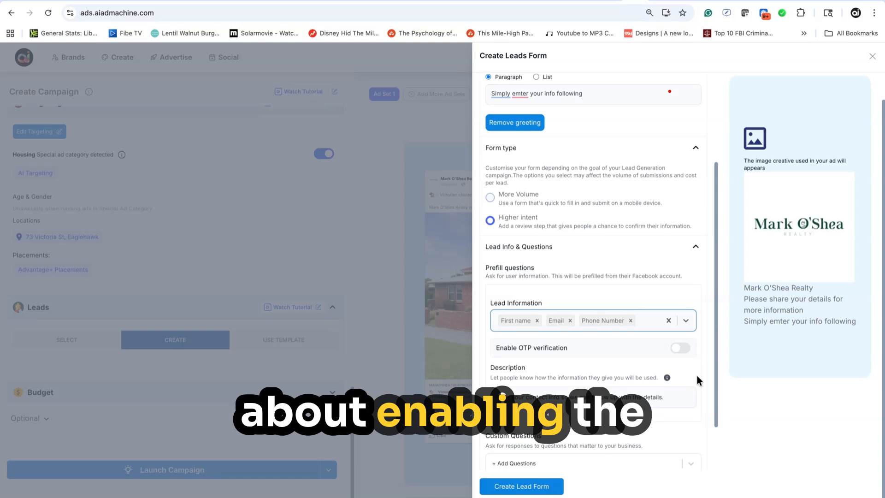
Expand the form's Privacy Policy section and clear the existing policy link
scroll(620, 381, down, 3)
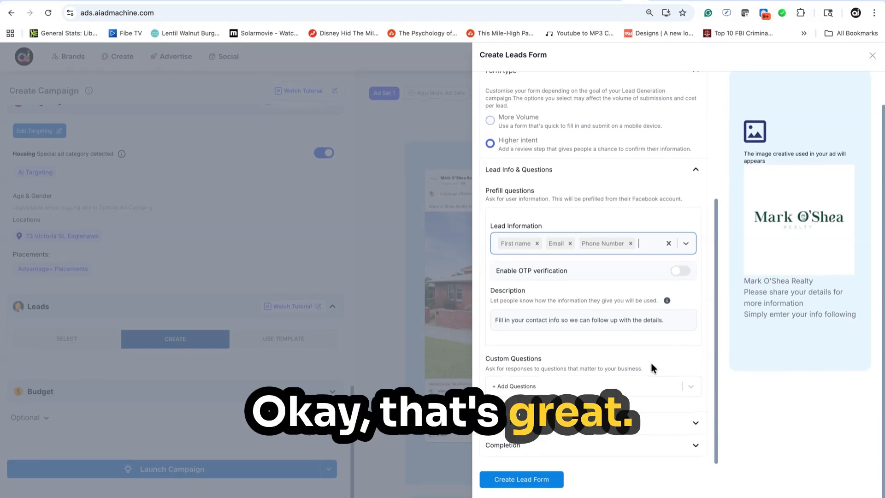
click(695, 424)
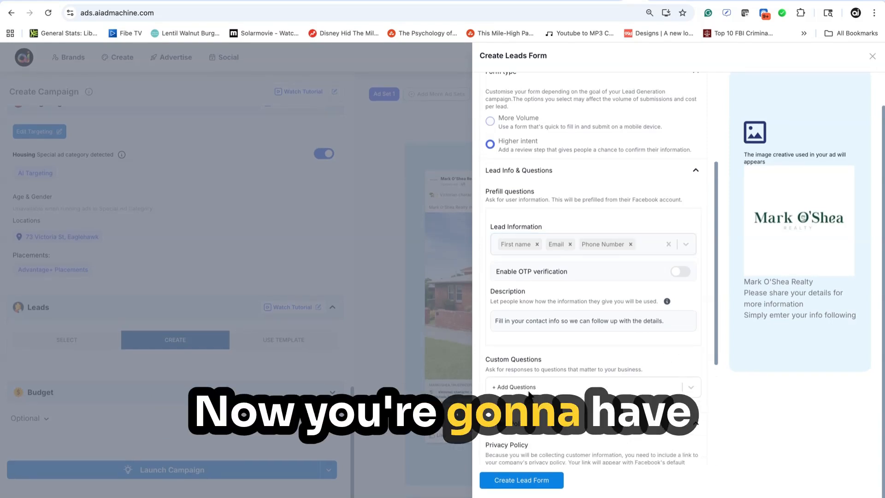
scroll(528, 391, down, 4)
scroll(535, 390, down, 1)
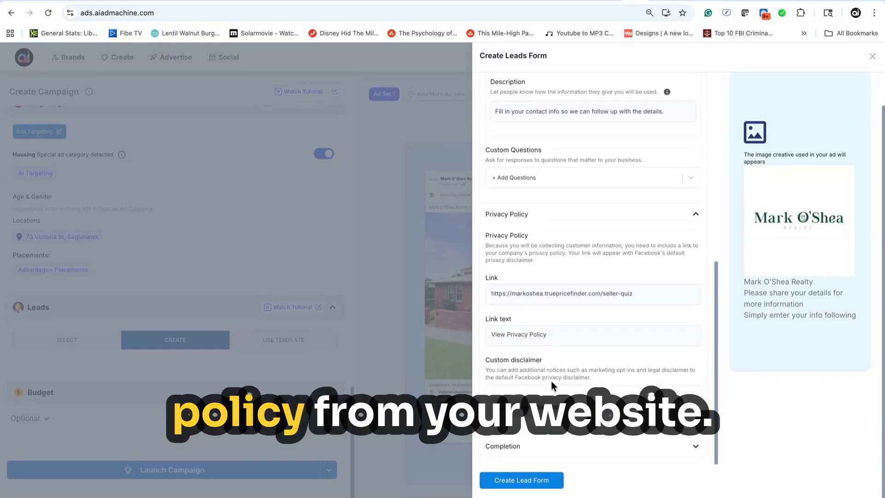
triple_click(549, 294)
key(BackSpace)
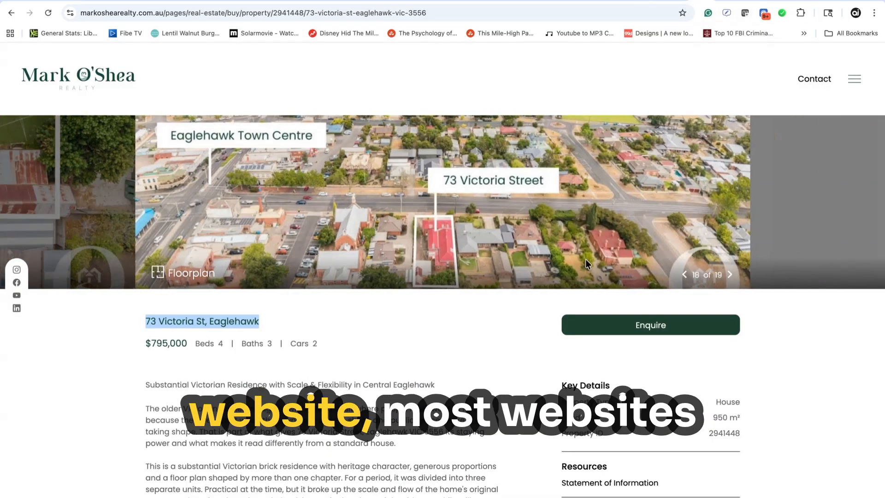
Switch to the property's listing page on the agency's website and open the Privacy page linked in its footer
scroll(585, 259, down, 10)
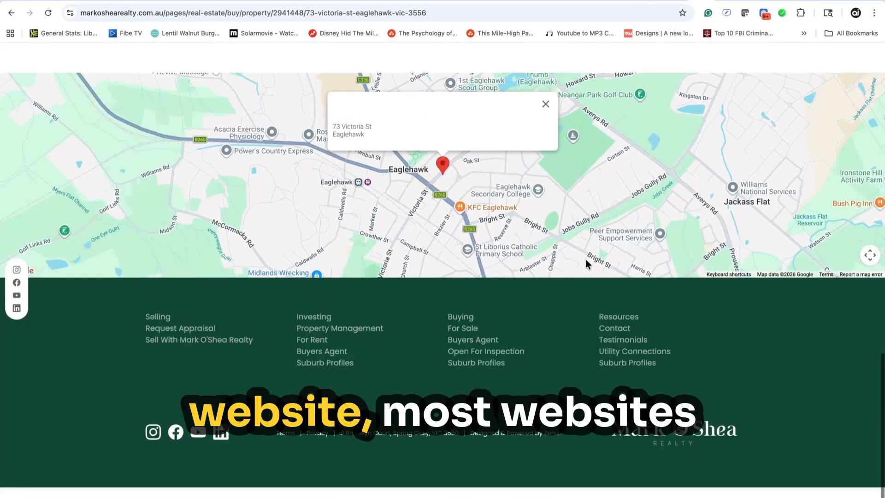
scroll(585, 261, up, 1)
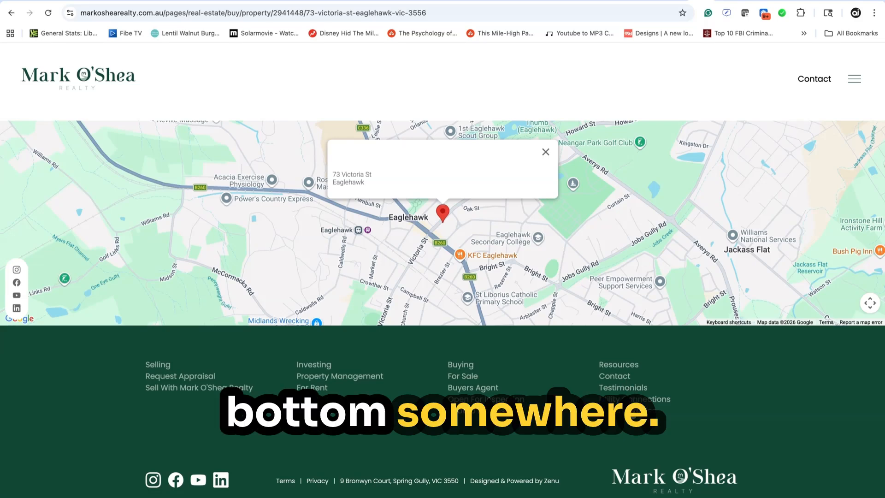
click(318, 482)
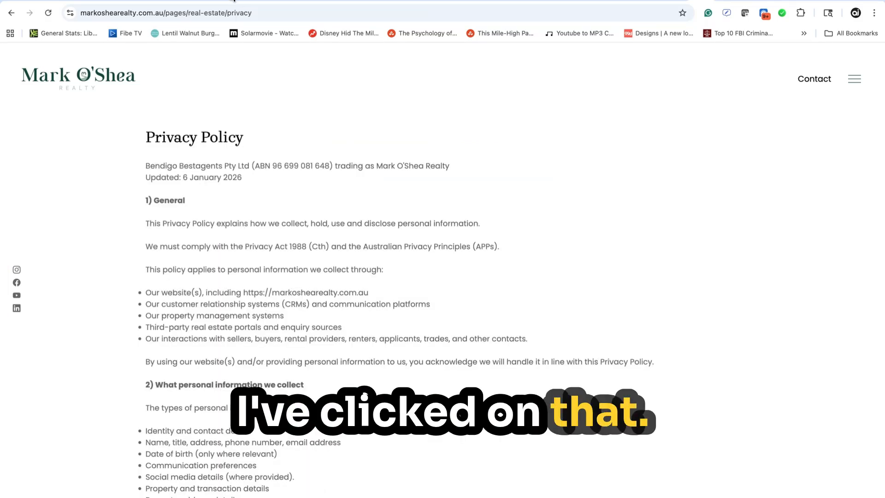
Copy the privacy page's web address and paste it as the lead form's privacy policy link
click(269, 14)
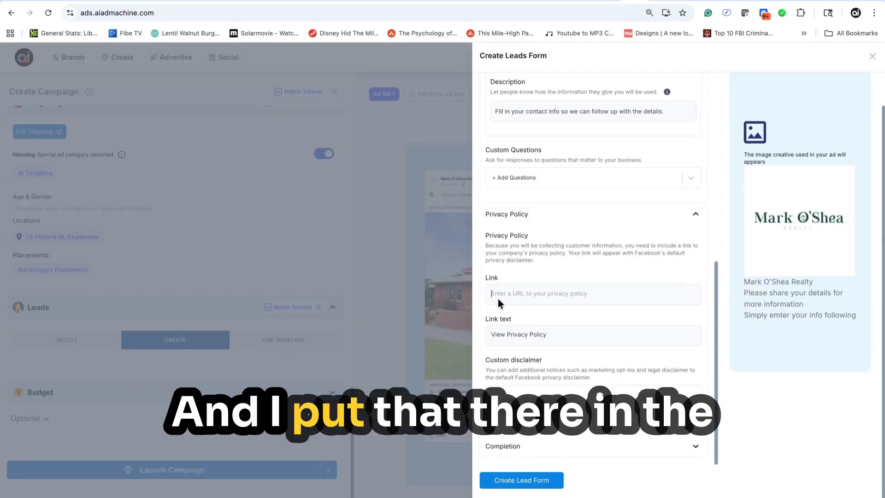
text(https://www.markoshearealty.com.au/pages/real-estate/privacy)
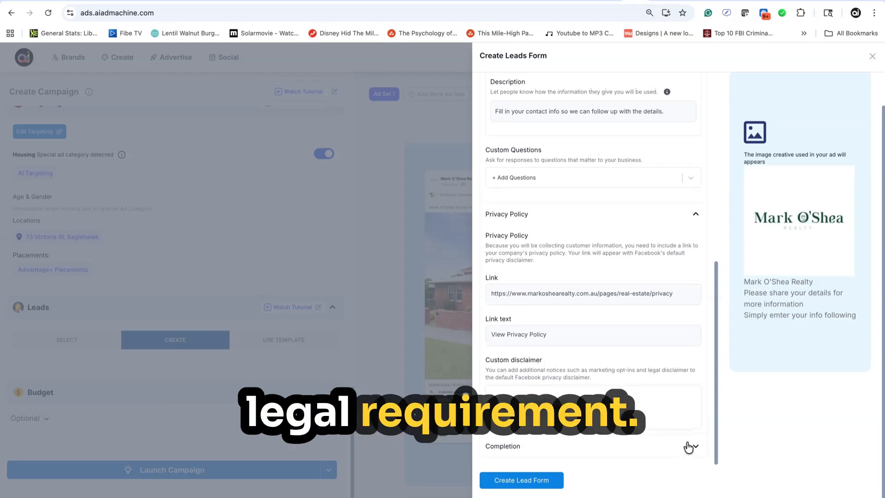
Set the form's completion link to the property's listing page address, create the lead form and dismiss the confirmation
scroll(636, 410, down, 6)
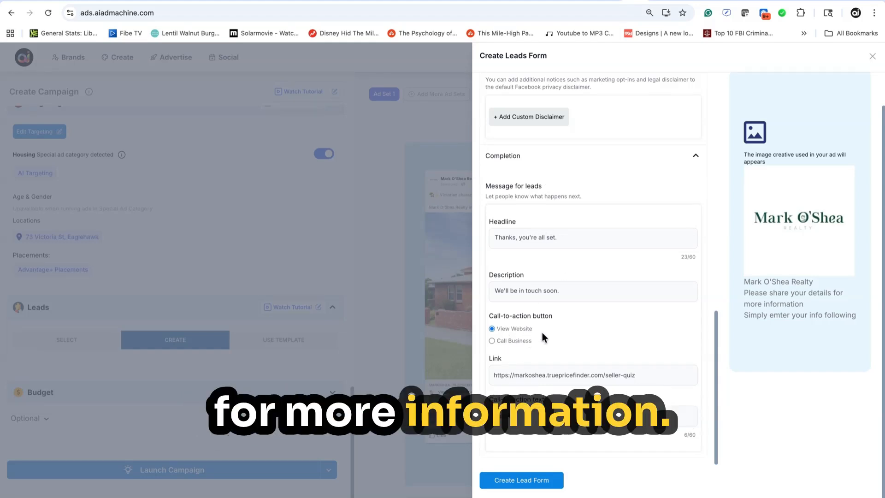
scroll(542, 333, up, 1)
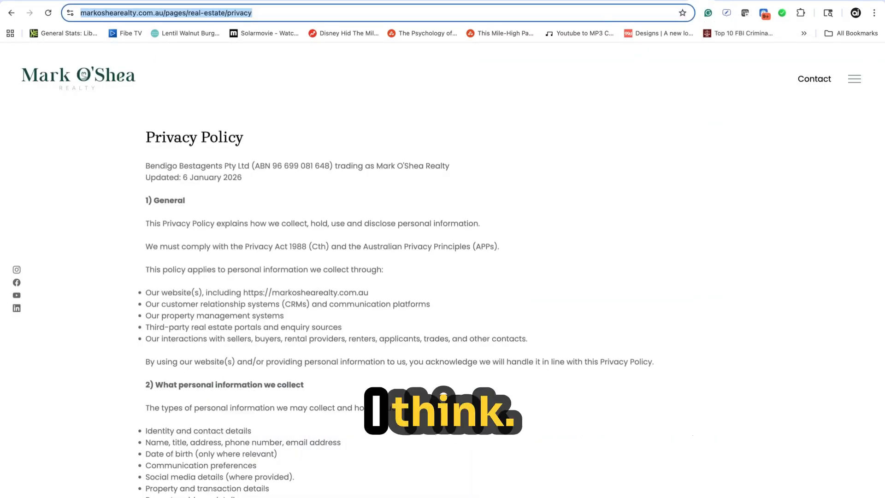
click(11, 13)
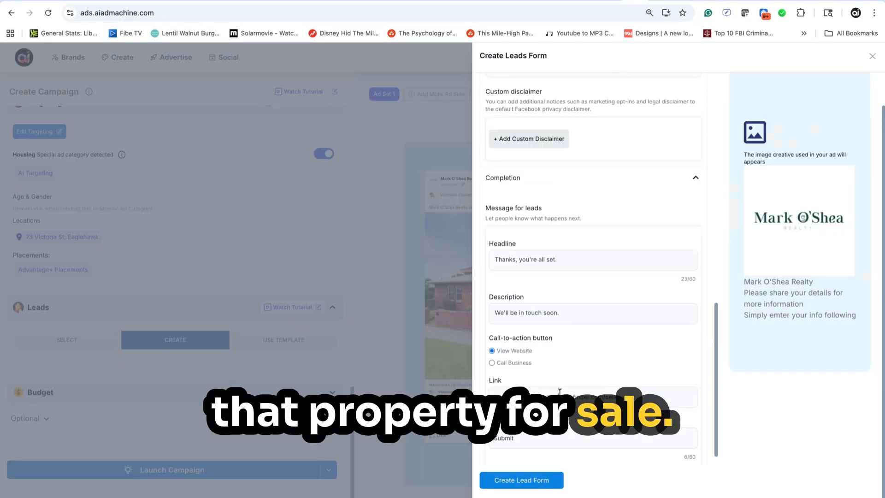
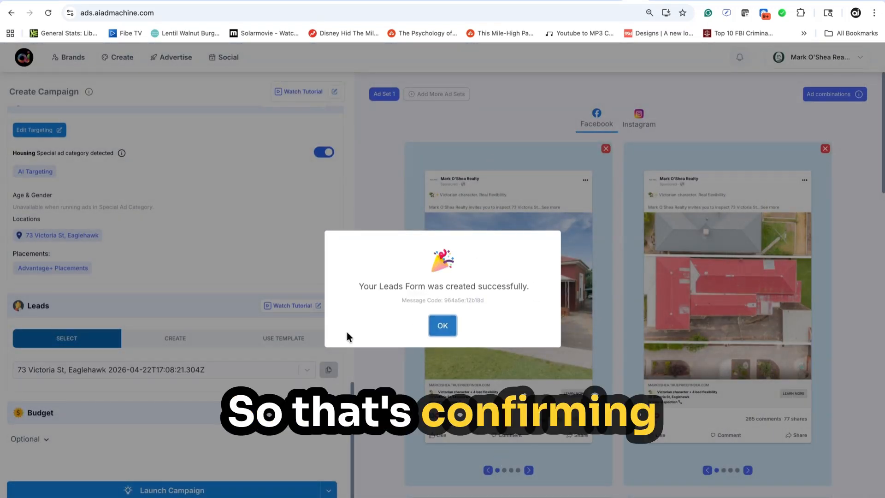
click(439, 328)
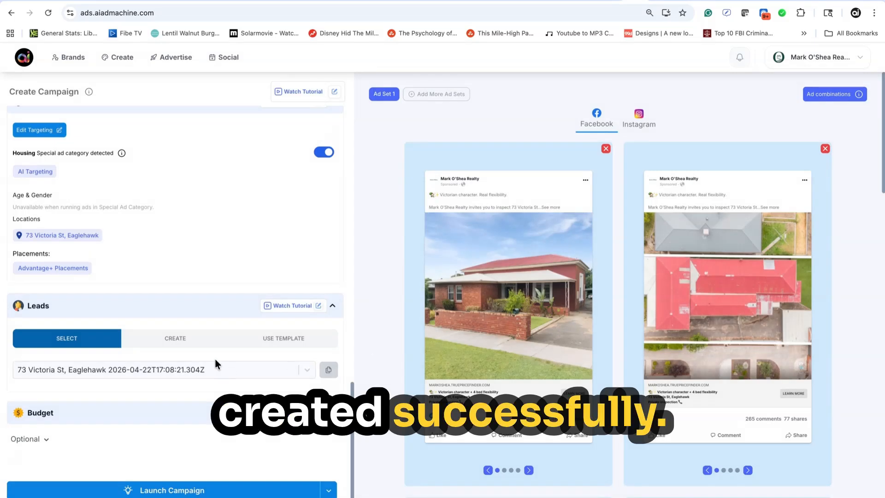
Expand the campaign's Budget section and set the budget to 5 AUD per day
scroll(214, 357, down, 1)
click(332, 393)
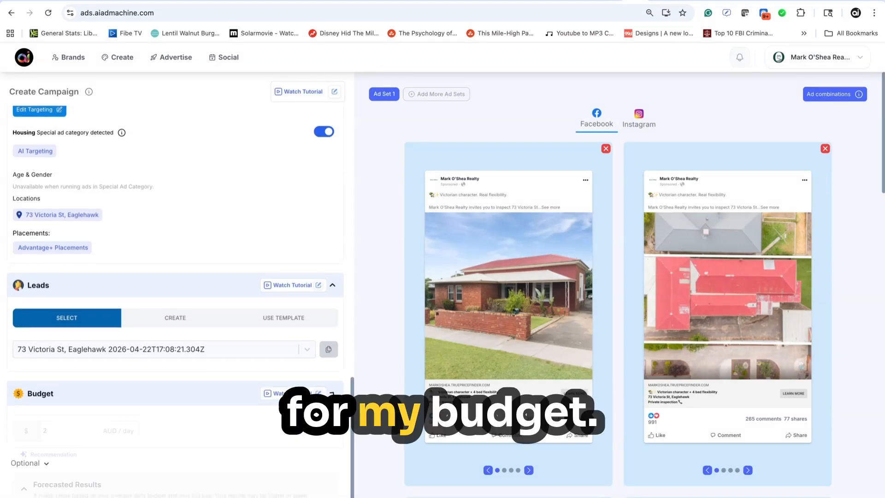
scroll(103, 422, down, 3)
scroll(103, 422, down, 1)
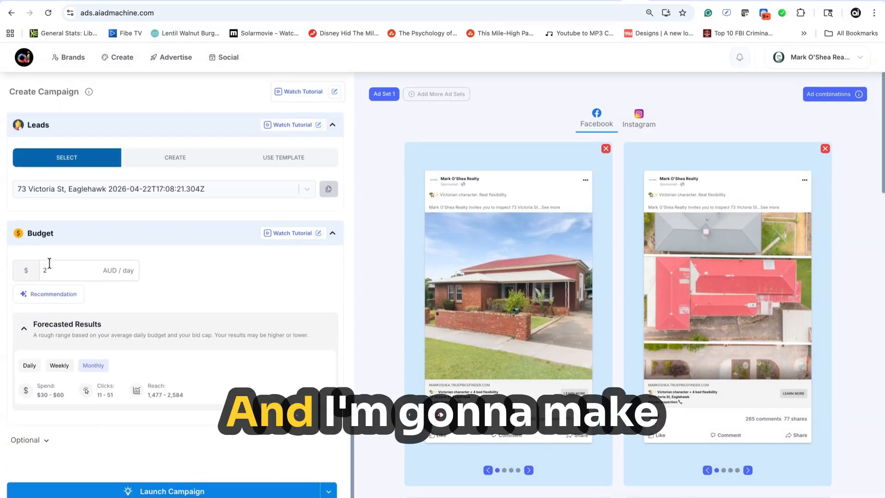
drag(50, 270, 16, 272)
text(5)
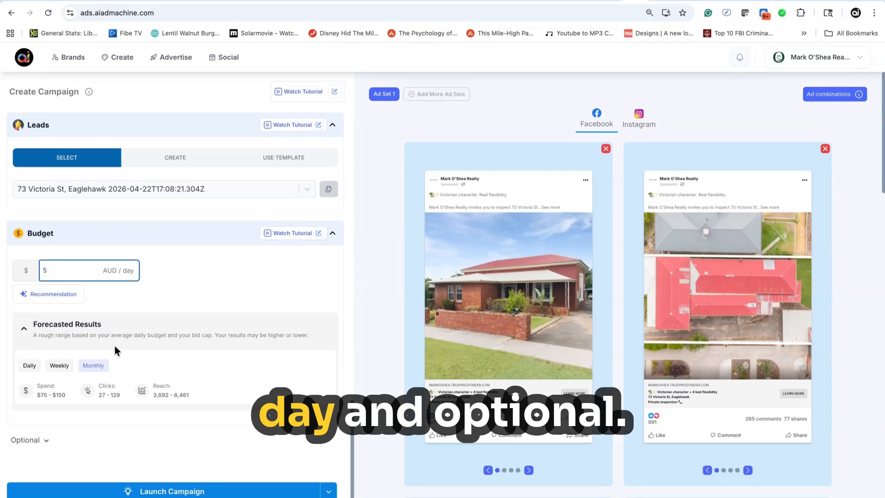
Expand the campaign's Optional settings and make sure Optimize For Me is enabled
scroll(115, 346, down, 1)
click(48, 413)
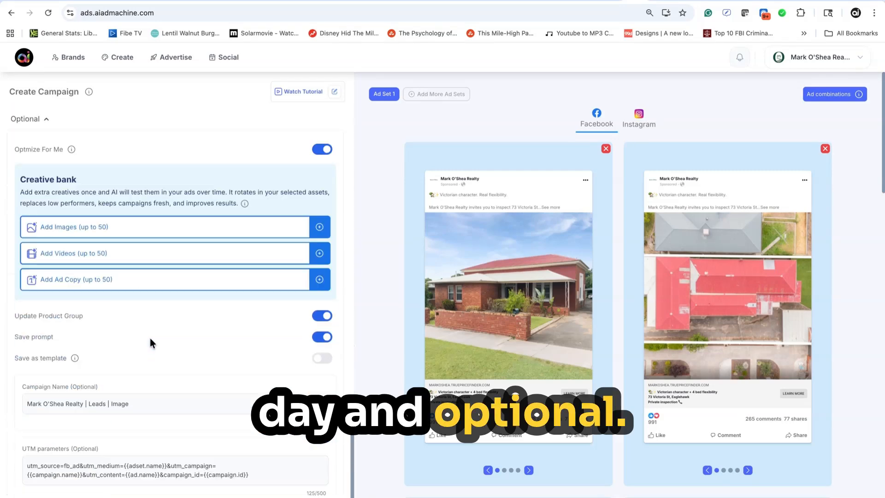
click(322, 148)
click(323, 149)
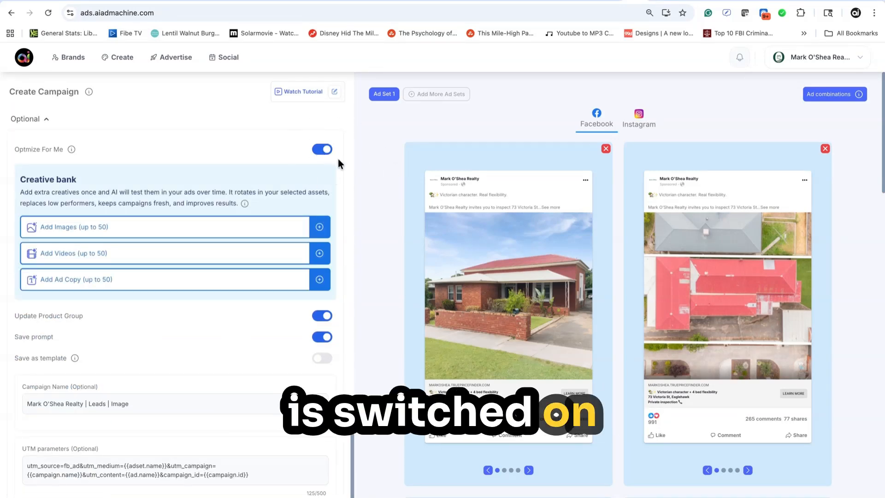
Replace the campaign name with the property's street address copied from its listing page
scroll(211, 302, down, 2)
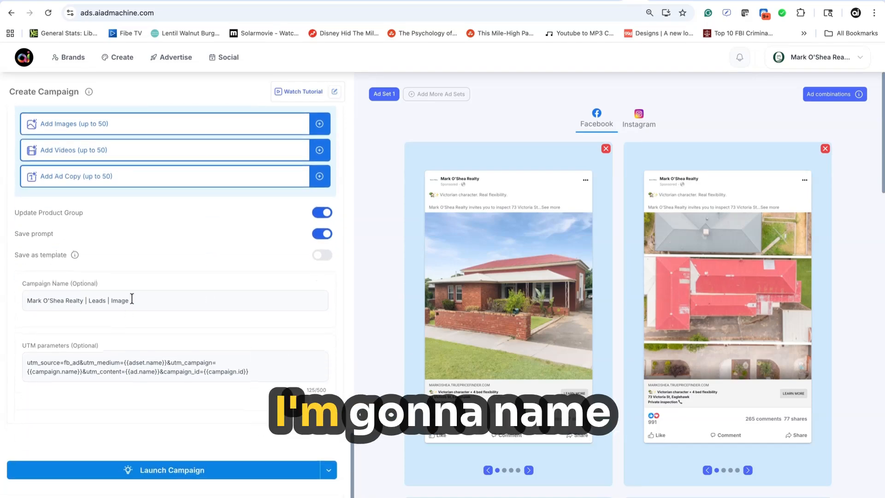
double_click(131, 300)
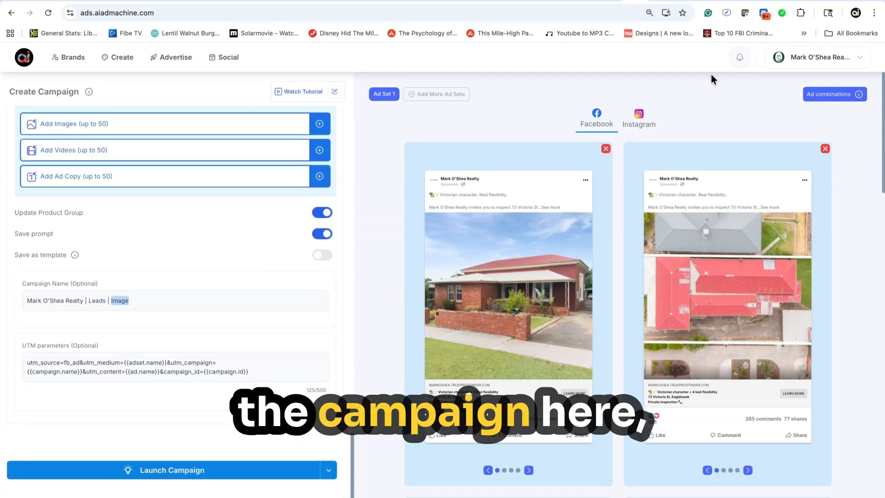
click(707, 1)
scroll(415, 147, up, 10)
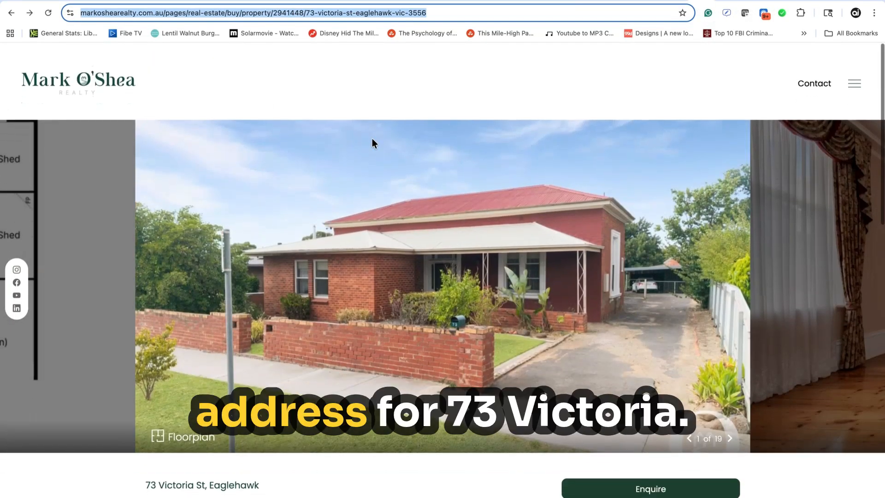
scroll(383, 369, down, 3)
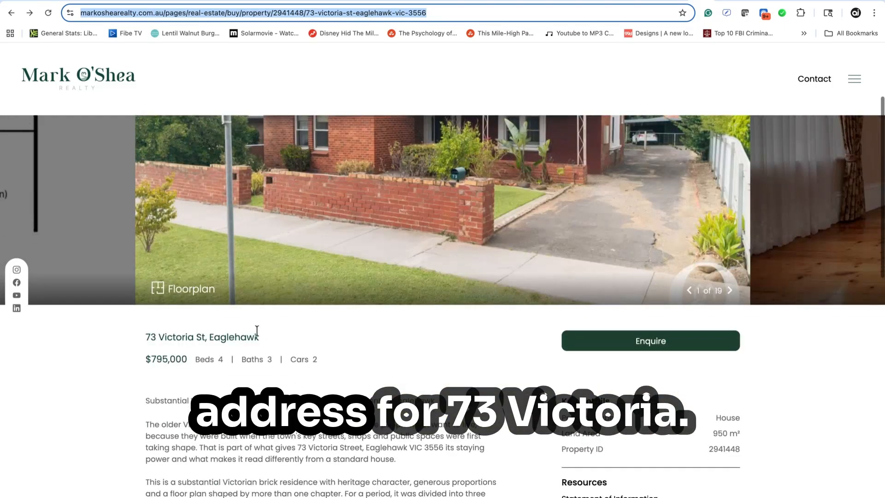
drag(261, 340, 111, 340)
key(ctrl+c)
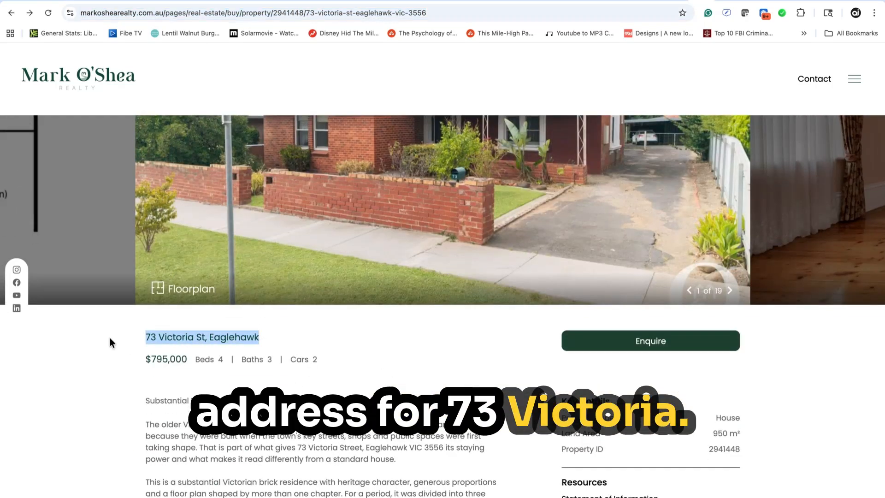
click(635, 1)
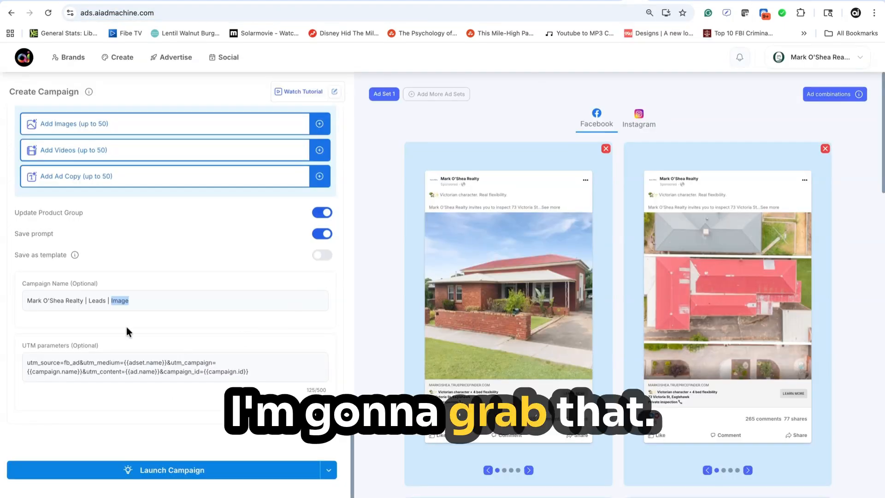
click(88, 297)
key(ctrl+a)
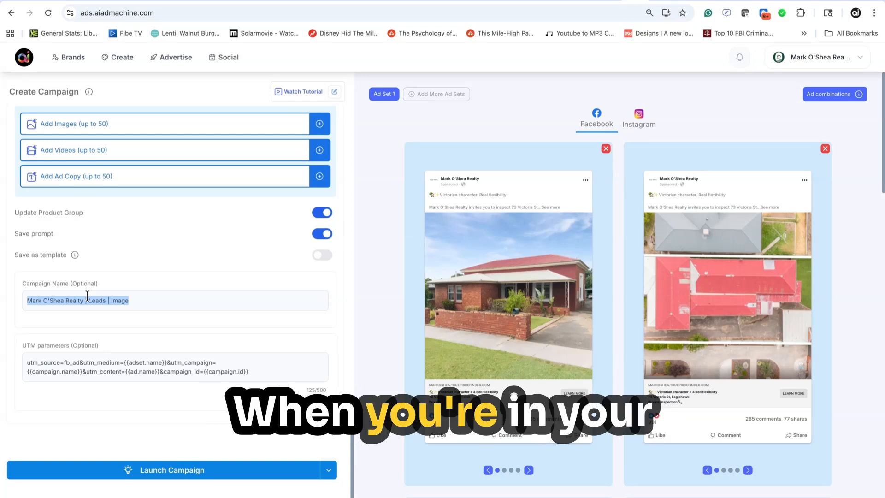
key(ctrl+v)
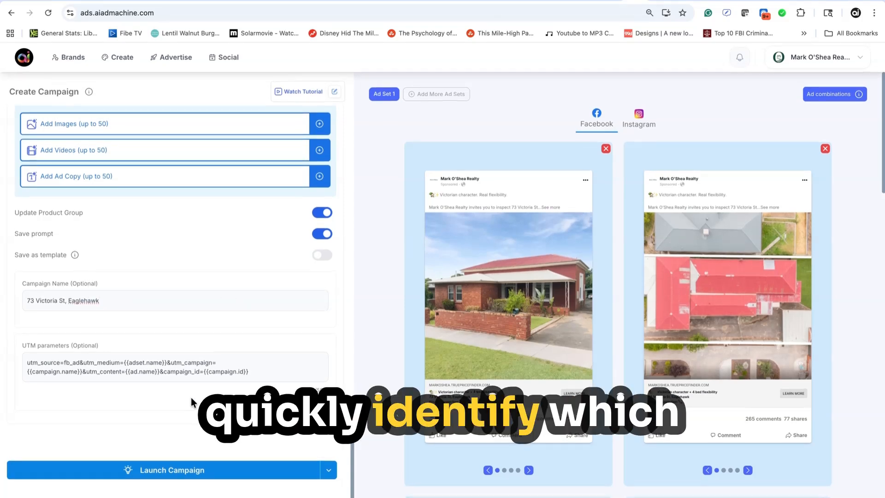
Schedule the campaign with an end date of May 6, 2026, and confirm scheduling it
click(329, 473)
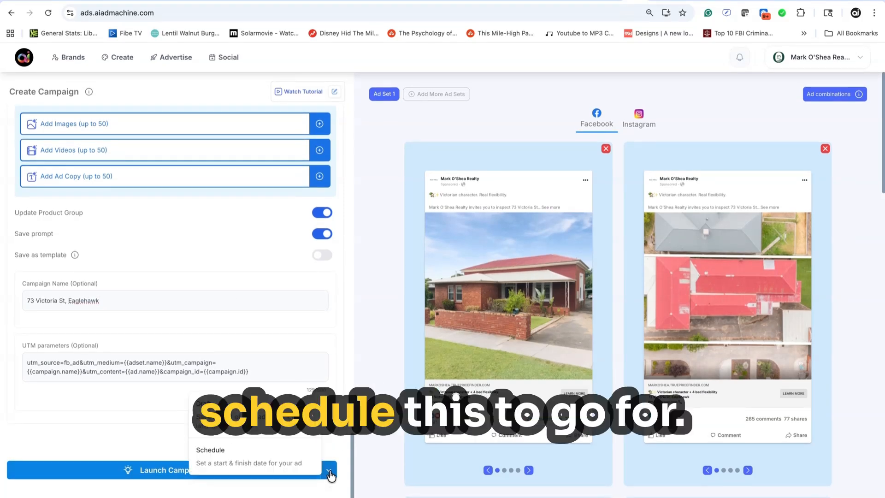
click(258, 459)
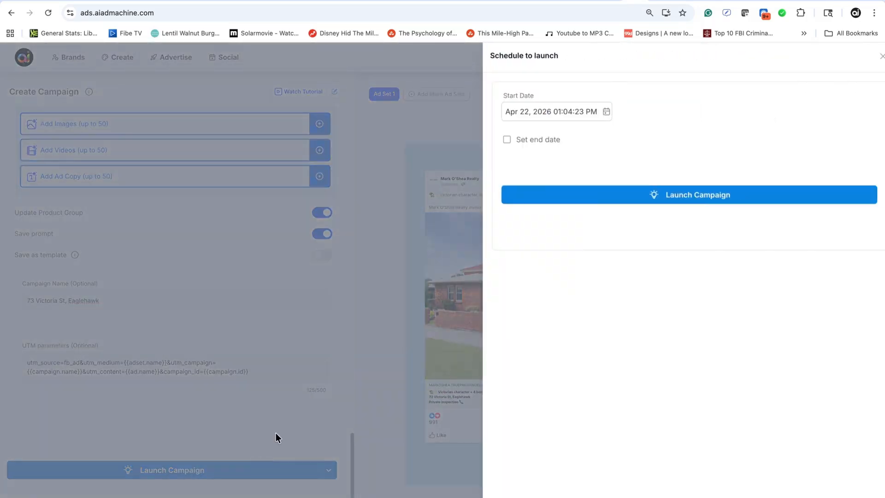
click(496, 139)
click(547, 179)
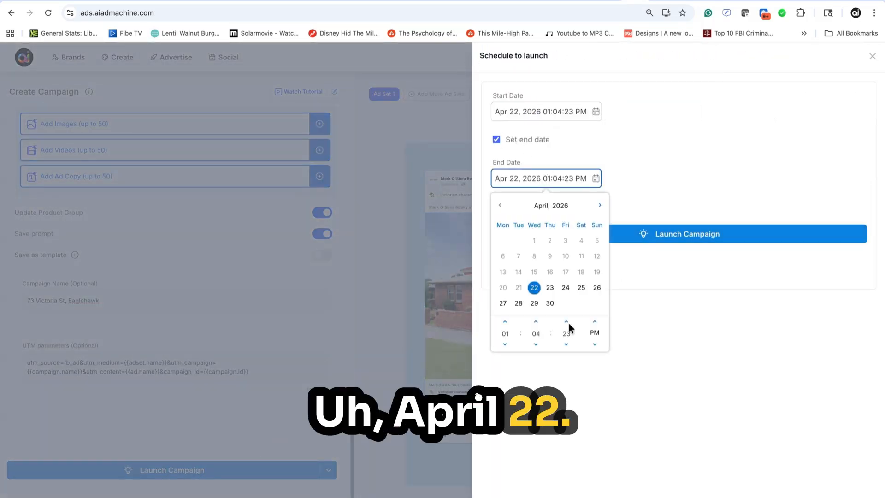
click(600, 205)
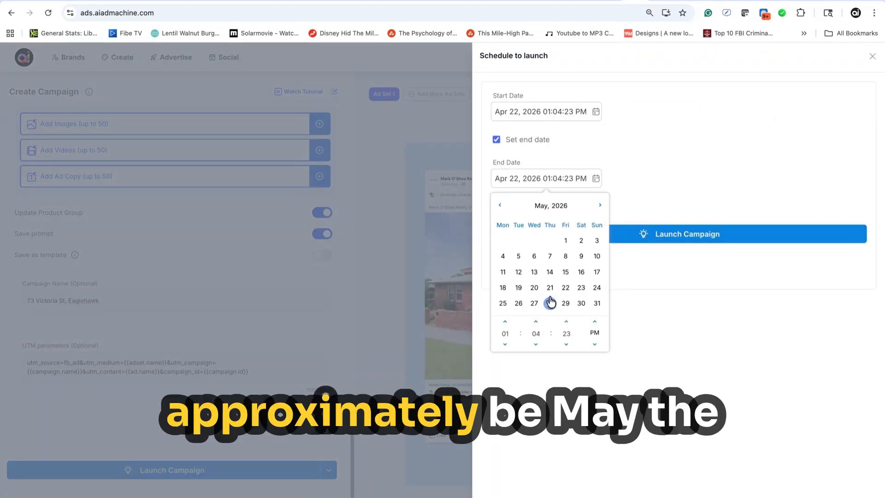
click(535, 257)
click(681, 235)
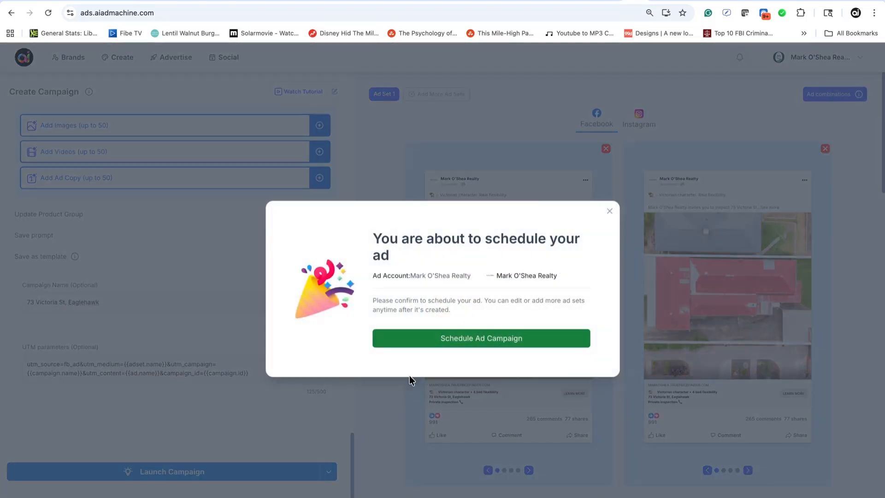
click(469, 338)
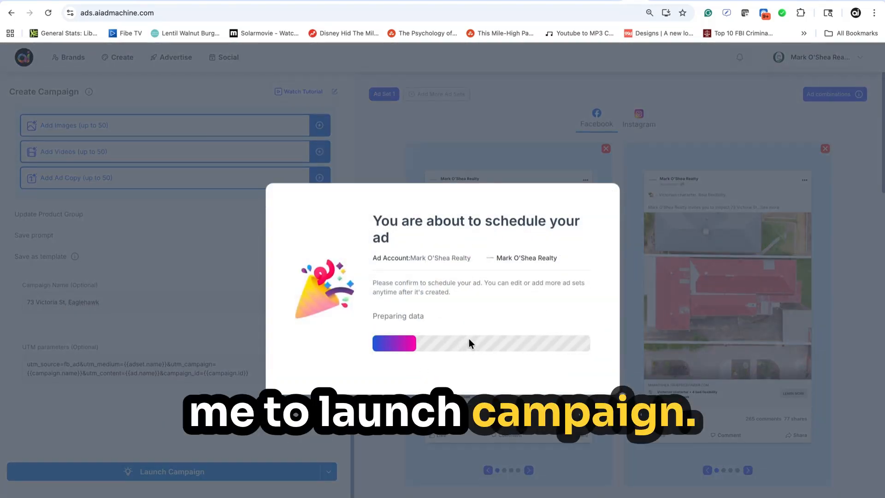